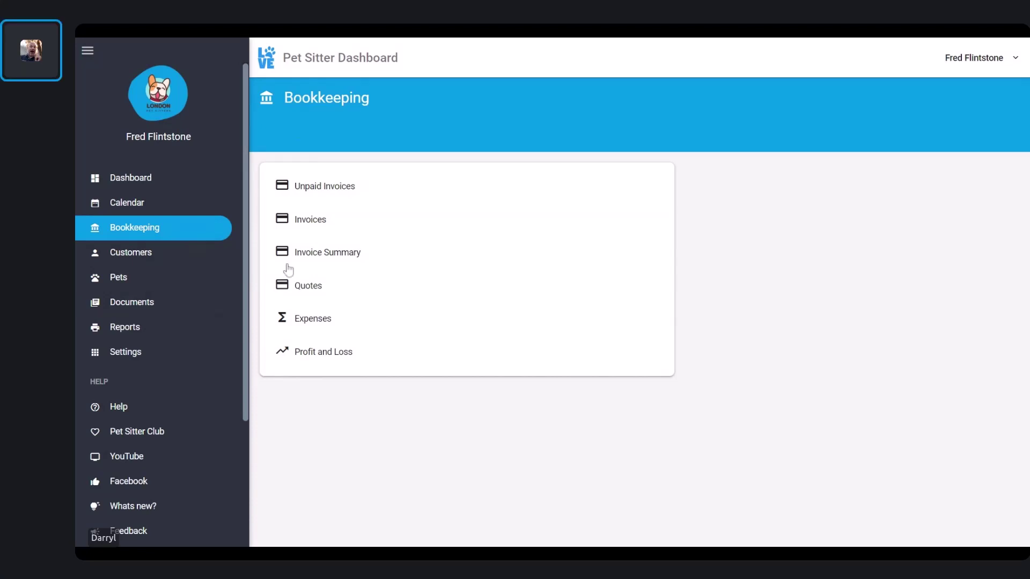
Go to Settings > Online Payments and start the Stripe payments setup with GET STARTED.
click(137, 180)
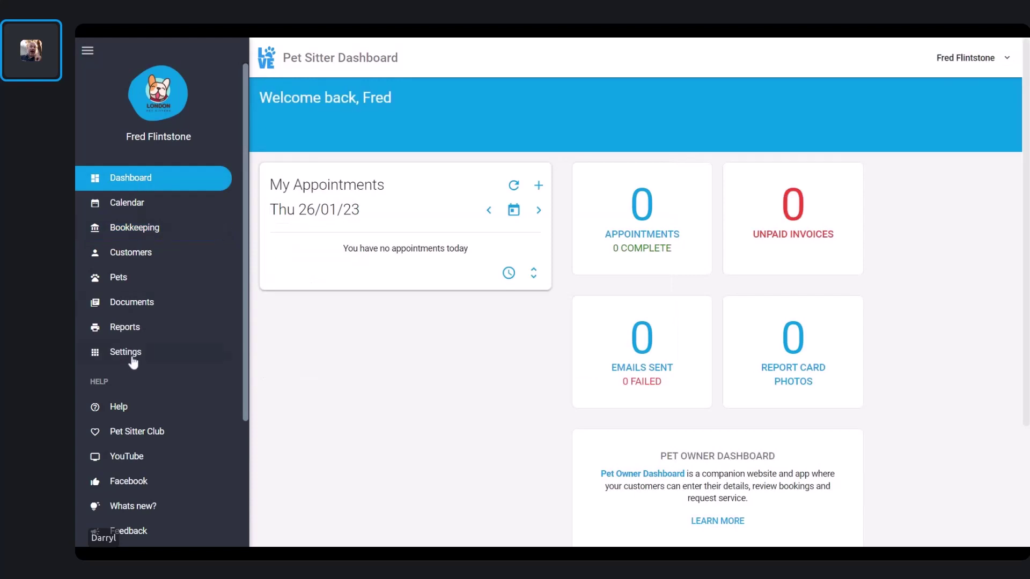
click(132, 358)
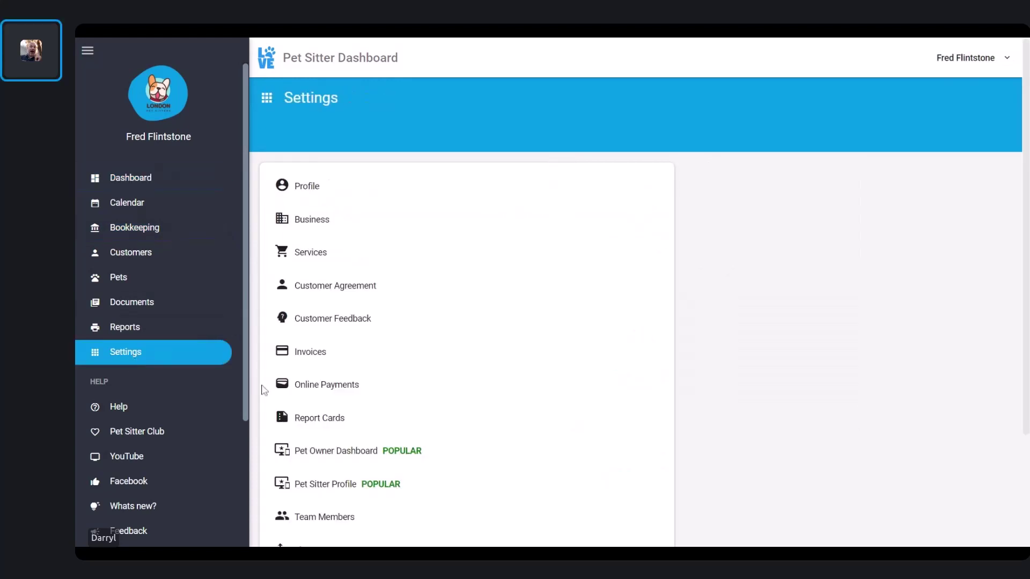
click(331, 392)
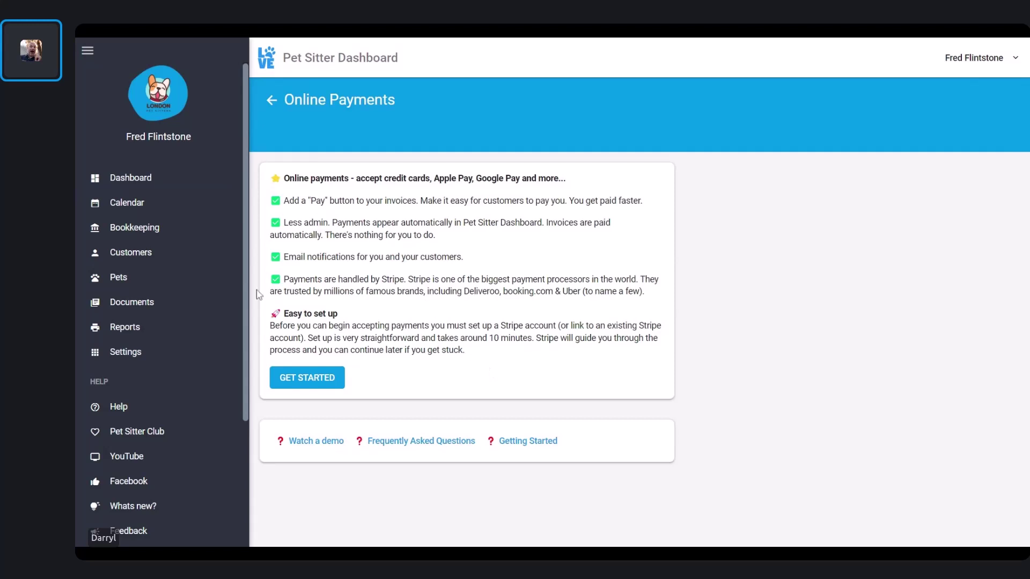
scroll(166, 263, down, 3)
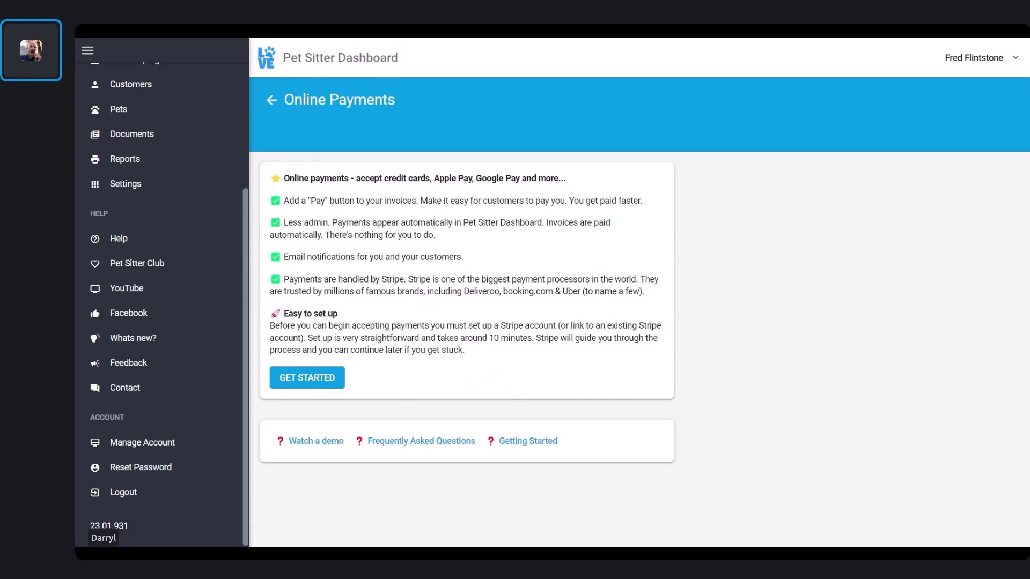
click(320, 382)
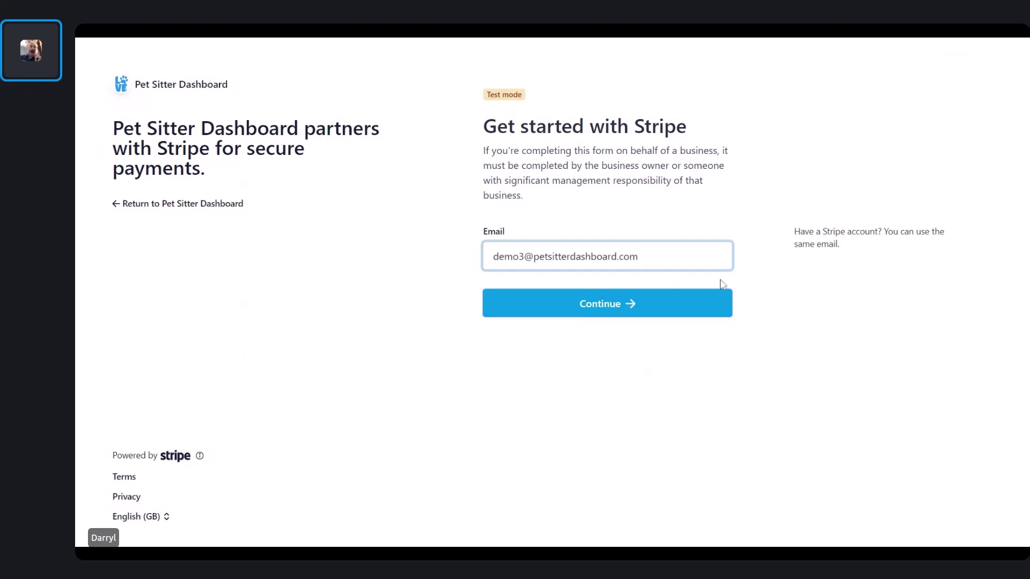
Continue with the pre-filled business email and begin entering the account password.
click(637, 315)
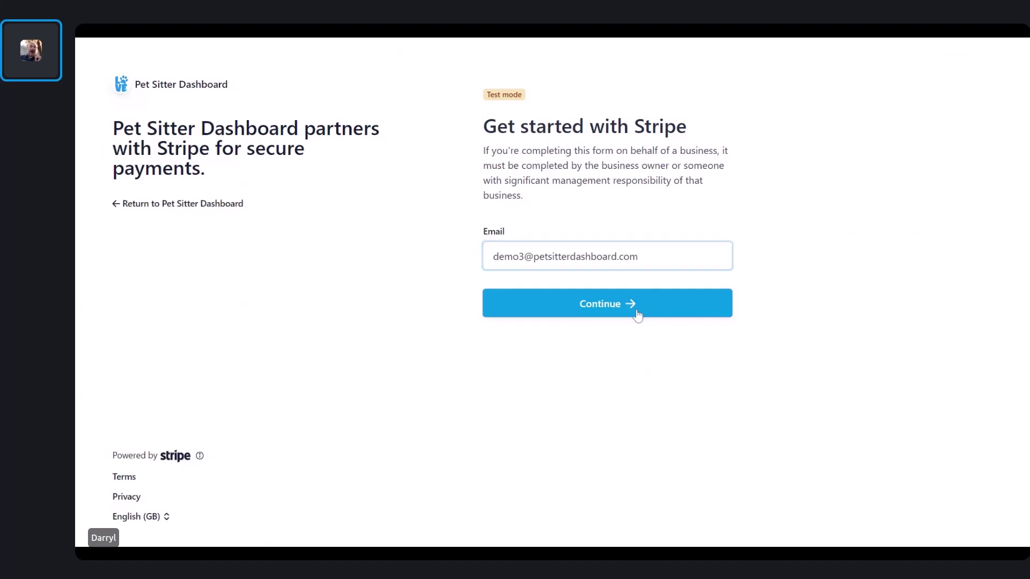
click(542, 287)
Replace the short password with one of at least 10 characters and submit it.
text(•••••••)
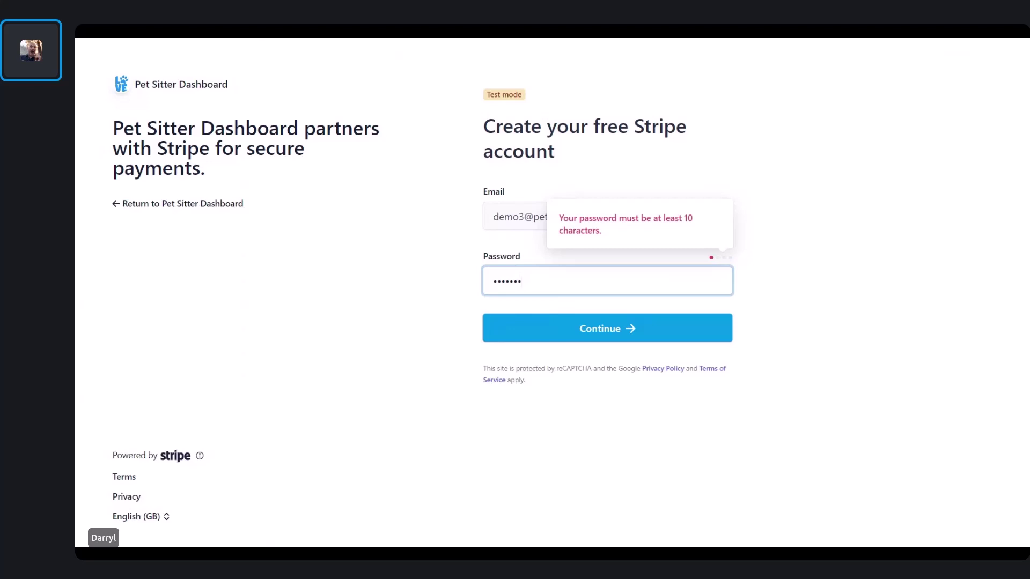
text(•••••••)
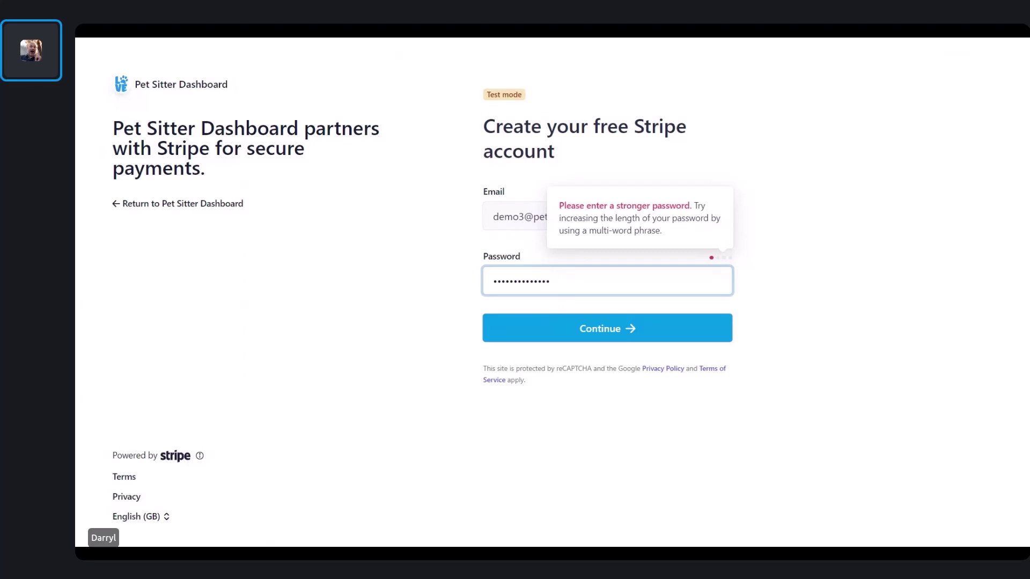
key(ctrl+a)
text(••••••••)
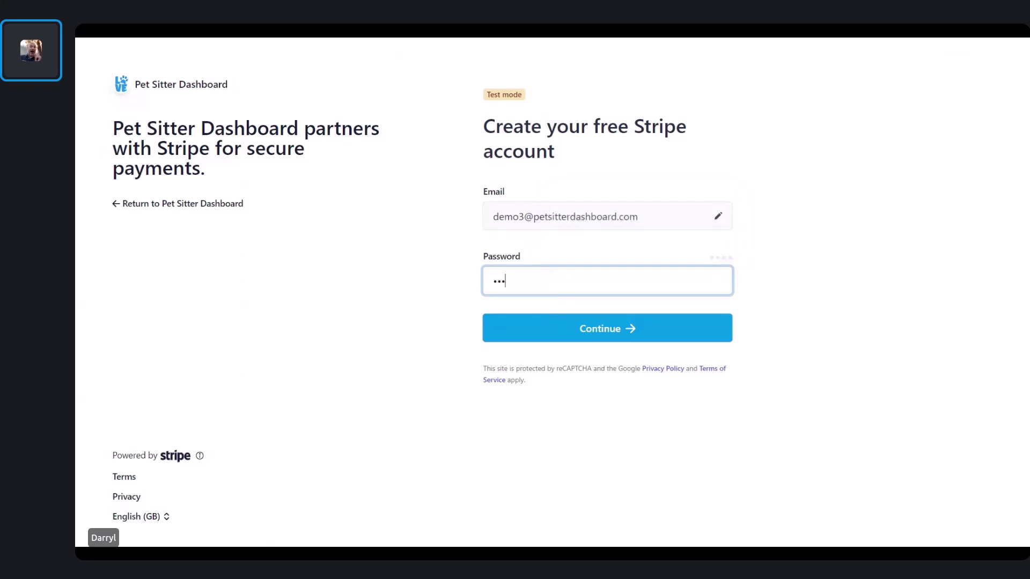
text(••••)
key(ctrl+a)
text(••••••••)
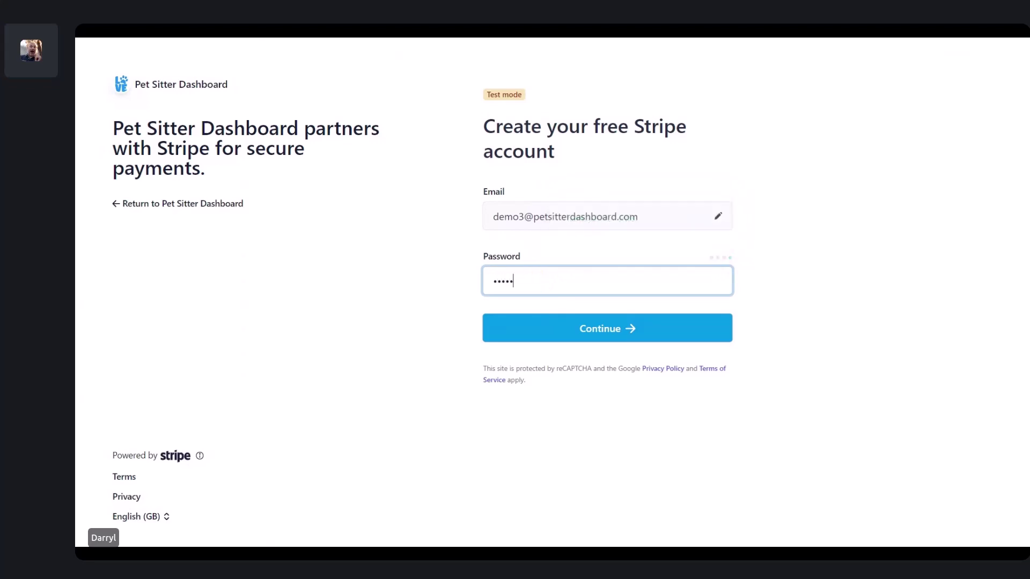
text(••)
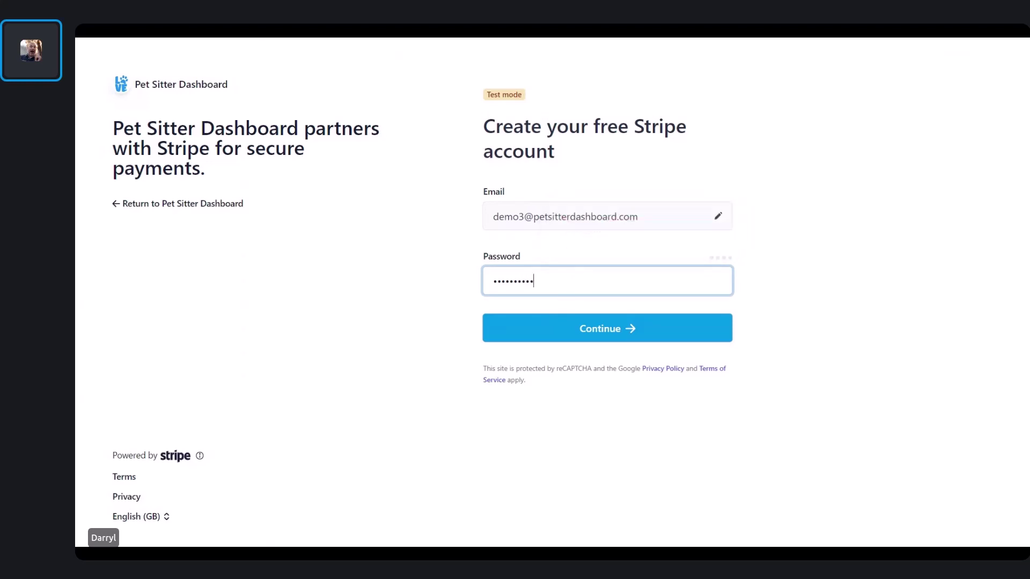
text(•)
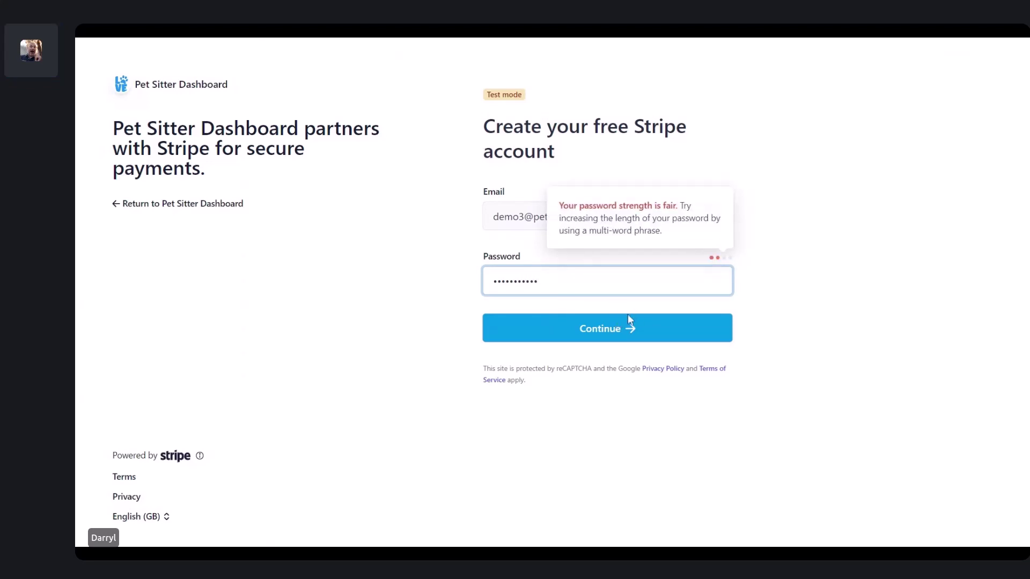
click(612, 343)
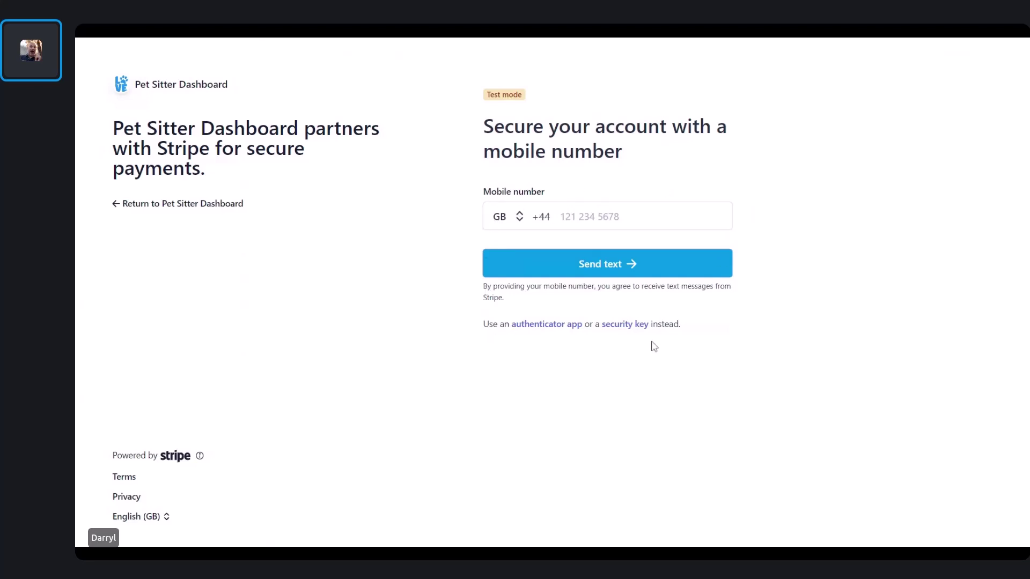
Secure the account with an authenticator app using its six-digit code, passing the backup code page.
click(561, 328)
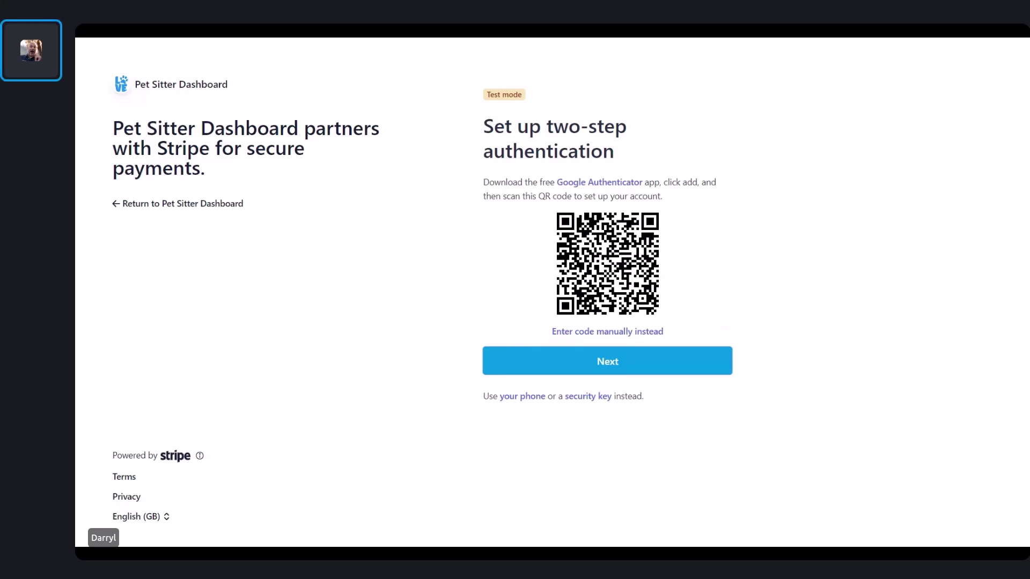
click(596, 362)
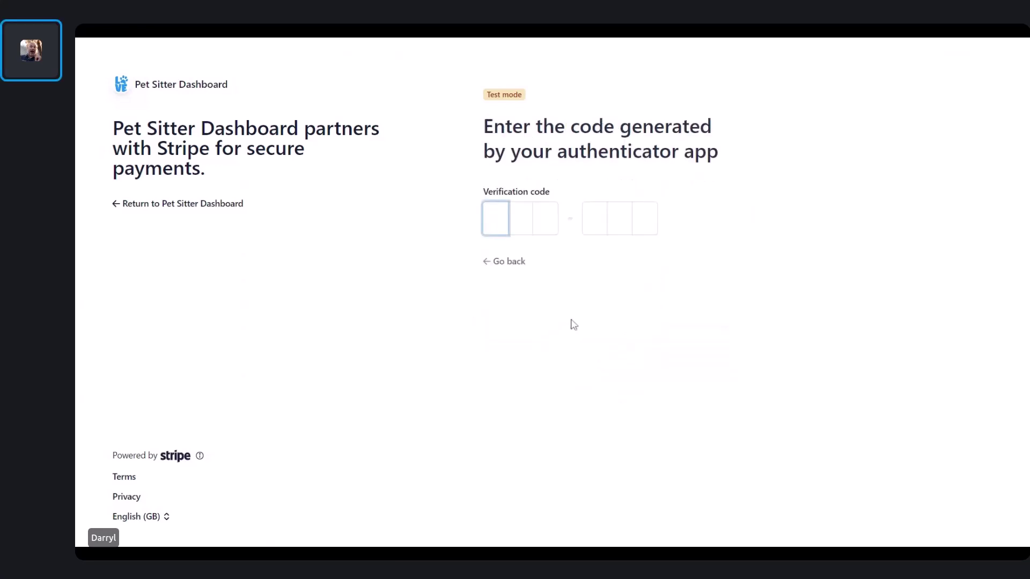
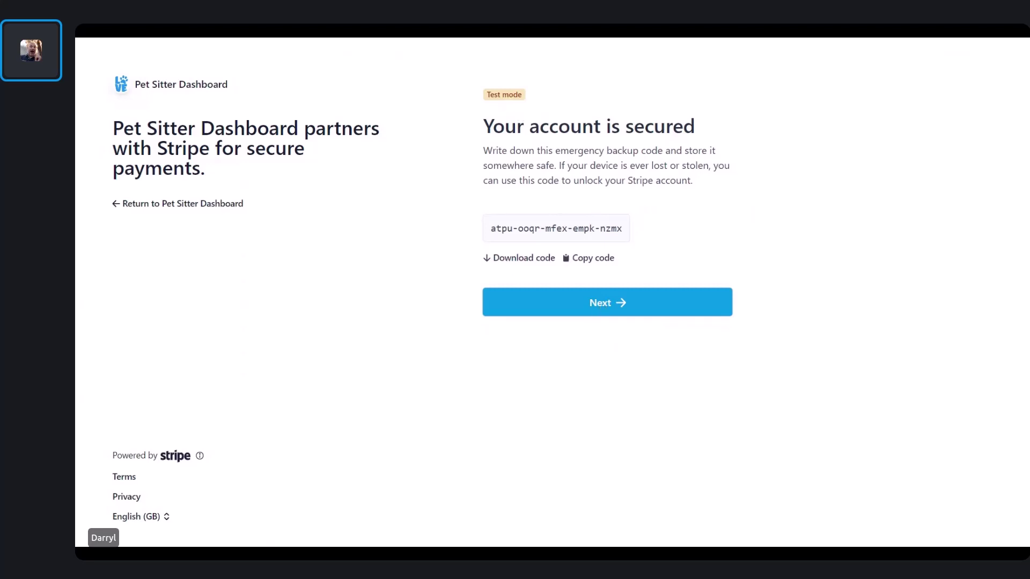
click(611, 303)
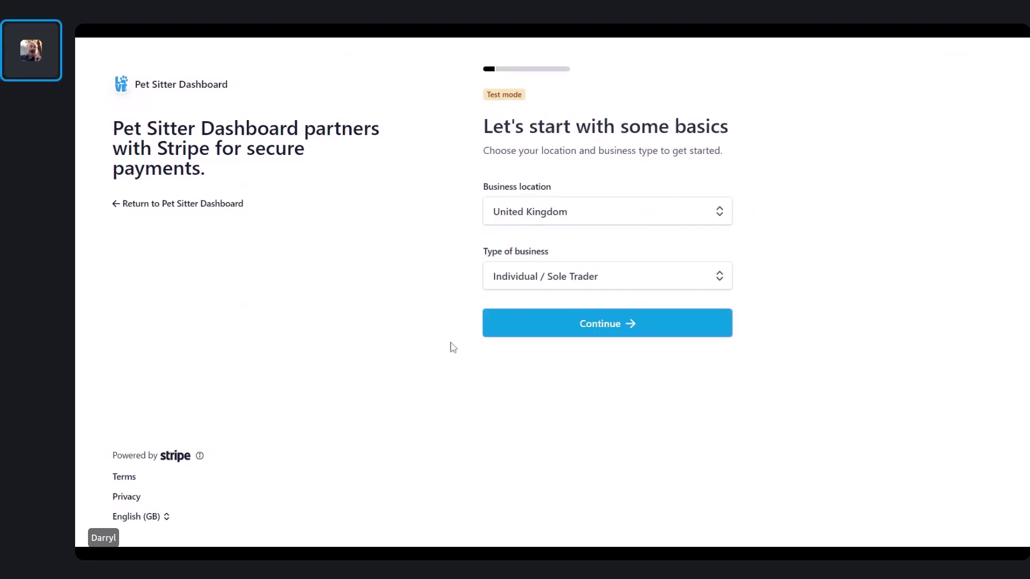
Confirm United Kingdom as business location and Individual / Sole Trader as business type.
mouse_move(705, 210)
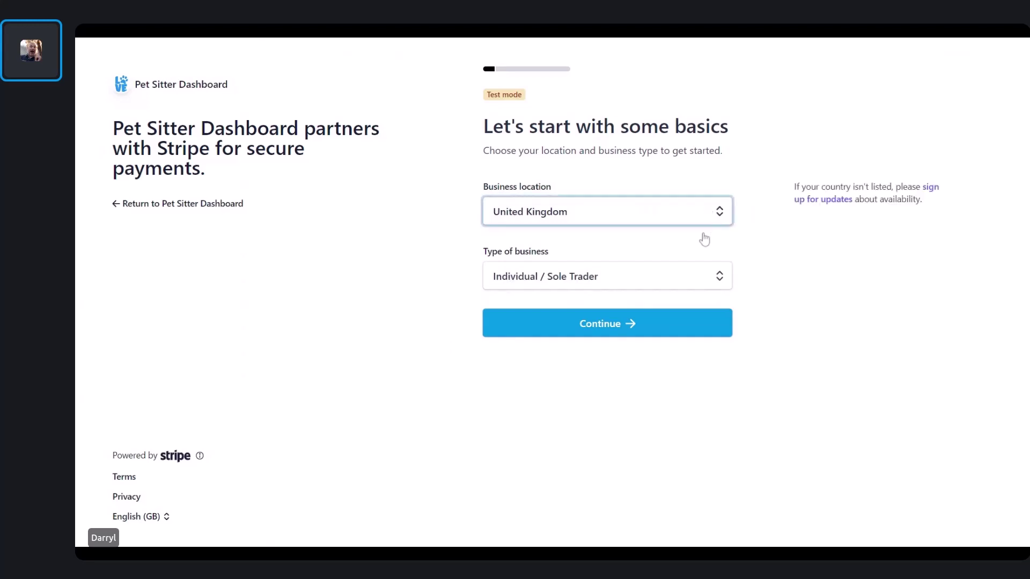
click(646, 284)
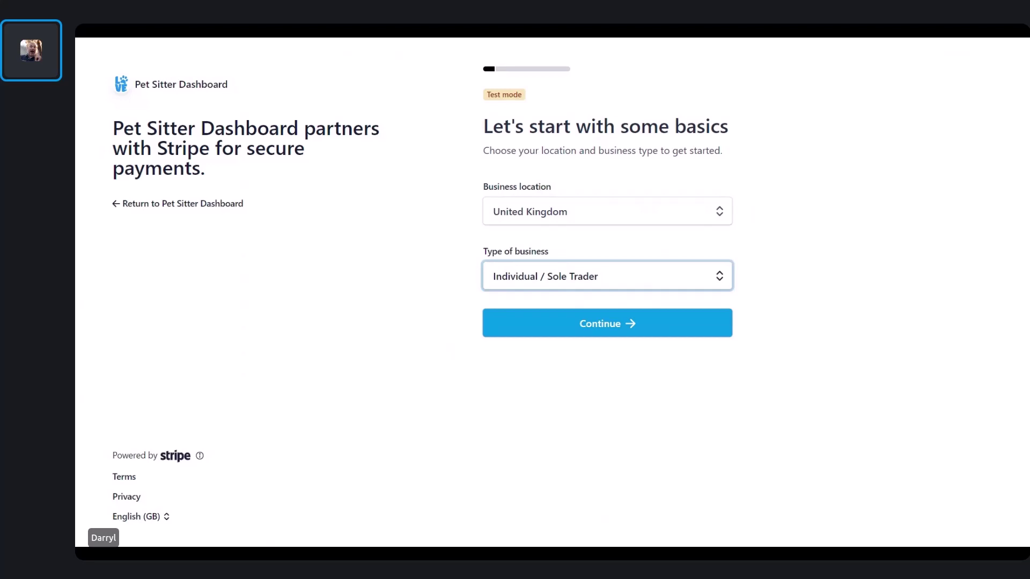
click(578, 326)
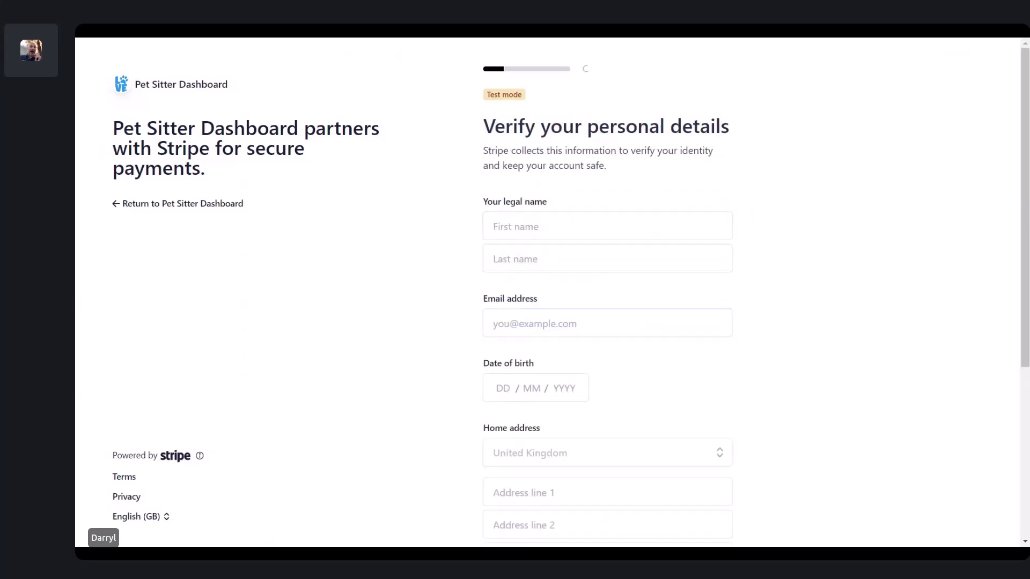
Enter the legal first and last name, the email address and date of birth 01/01/2000.
click(607, 226)
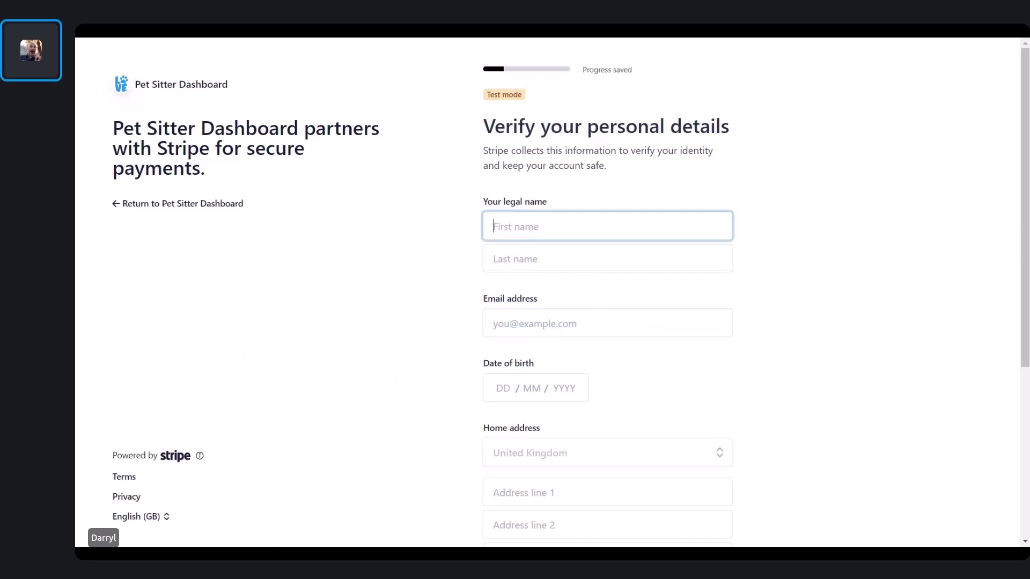
text(Fred)
key(Tab)
text(Flinstone)
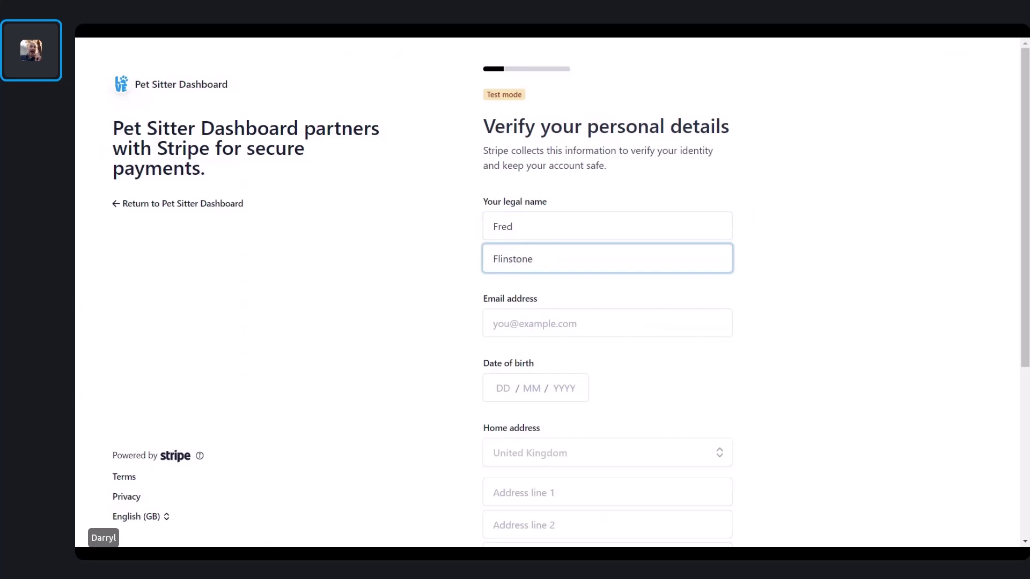
key(Tab)
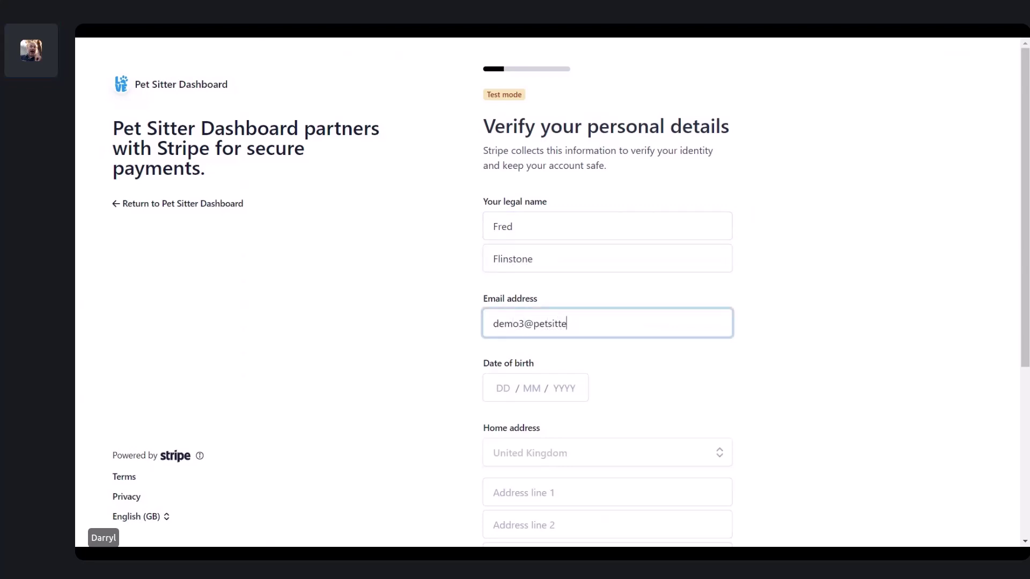
key(Tab)
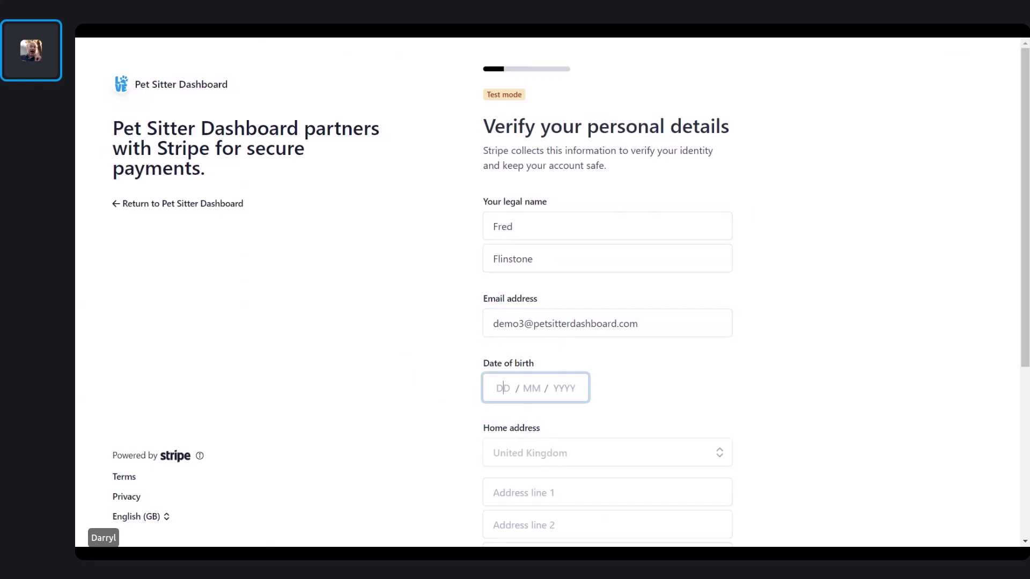
text(01 / 01 /)
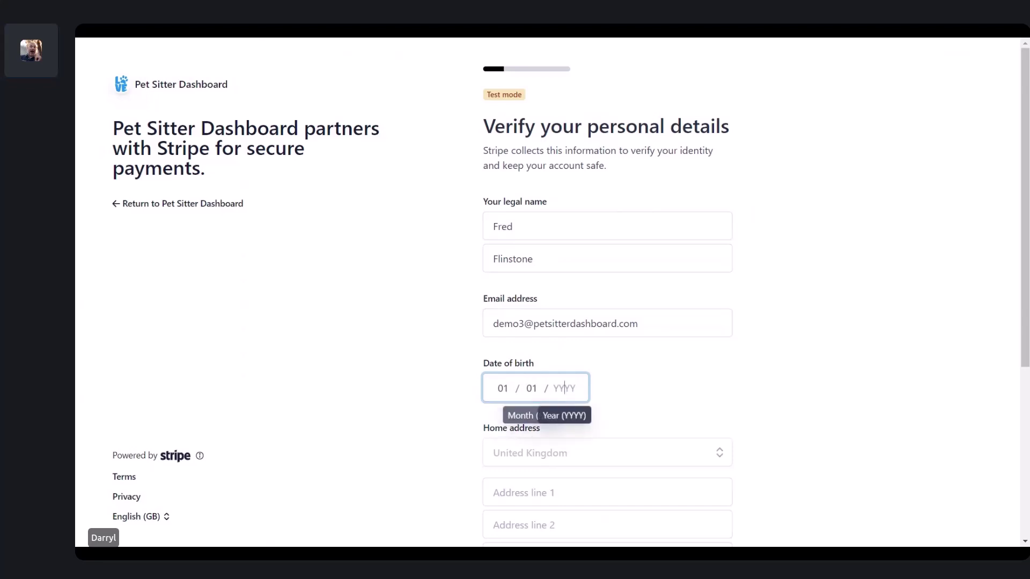
text( 2000)
Fill in the London home address and phone number, then submit the personal details.
click(607, 492)
scroll(607, 301, down, 5)
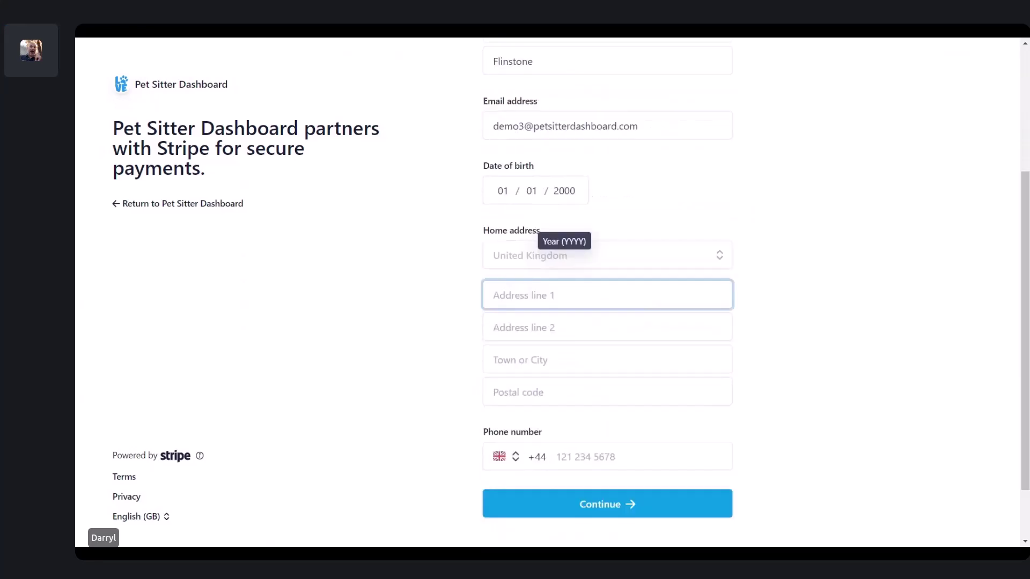
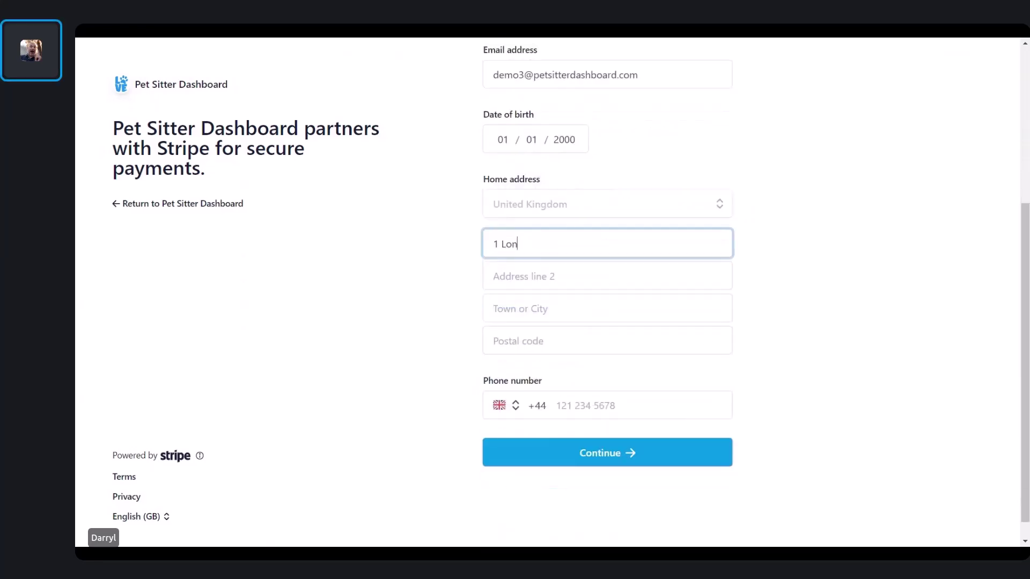
click(606, 308)
text(London)
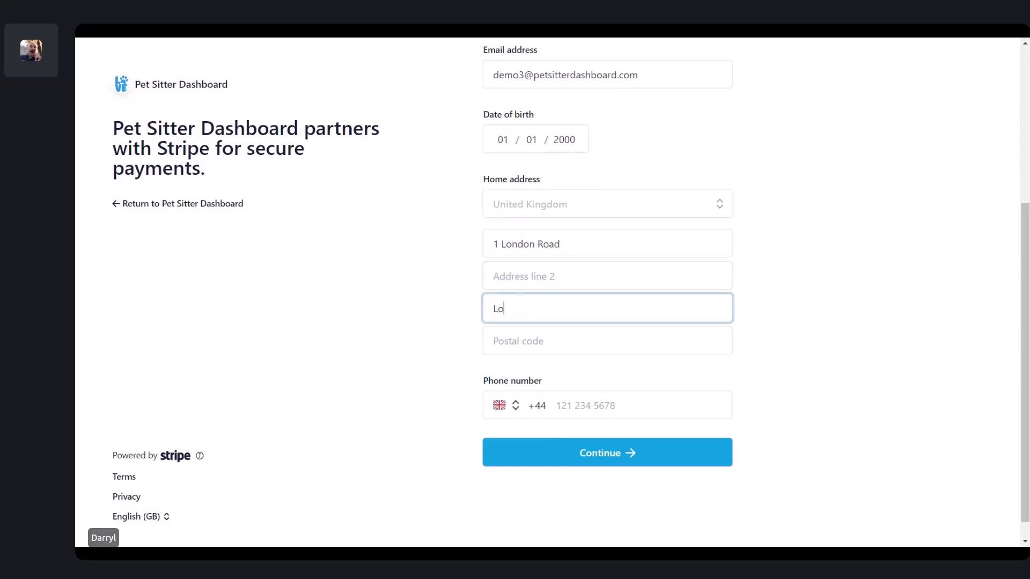
click(606, 341)
click(638, 405)
text(1234 567890)
click(589, 457)
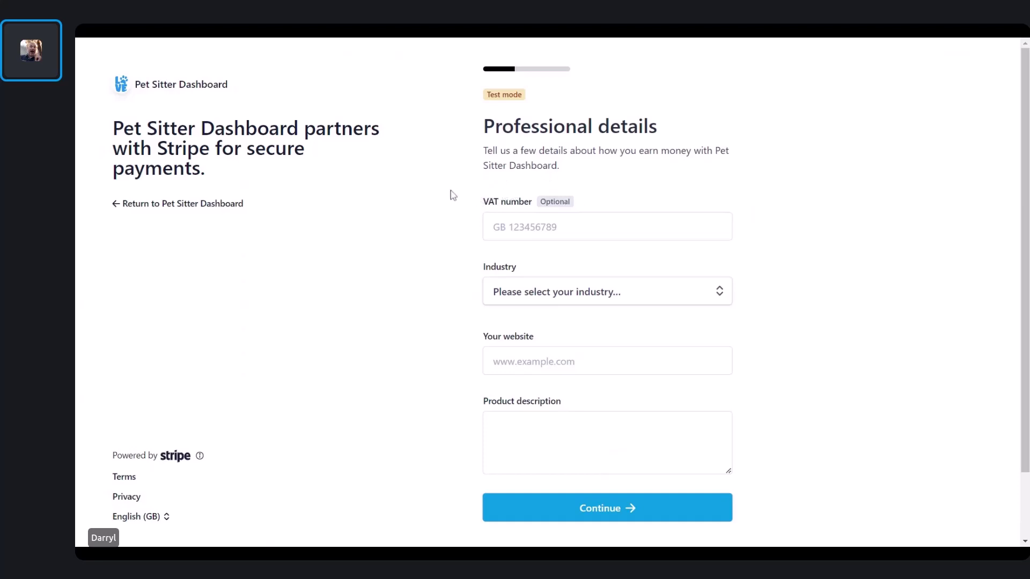
Search the industry list for 'ser' and choose Other personal services.
click(647, 297)
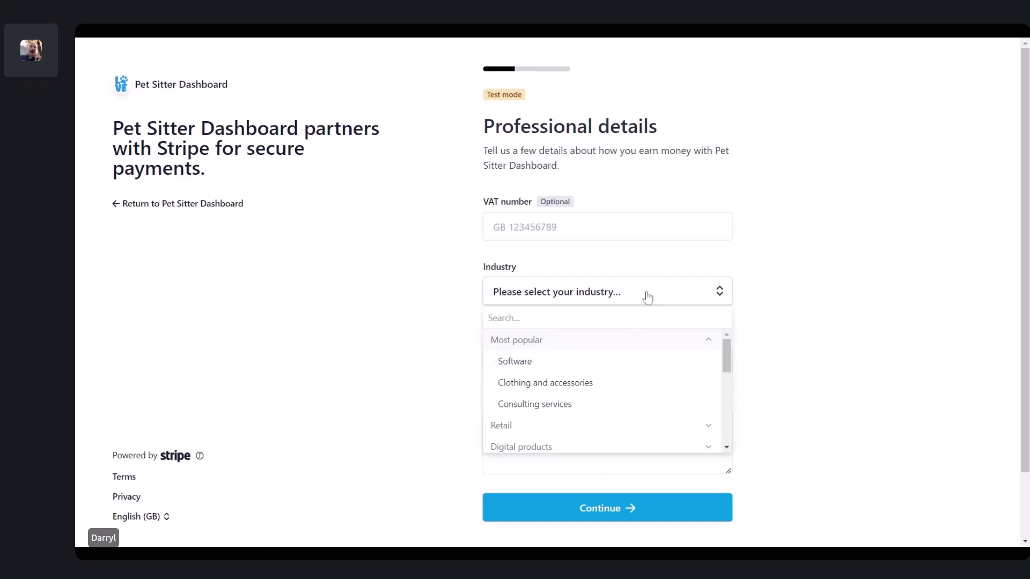
scroll(633, 370, down, 10)
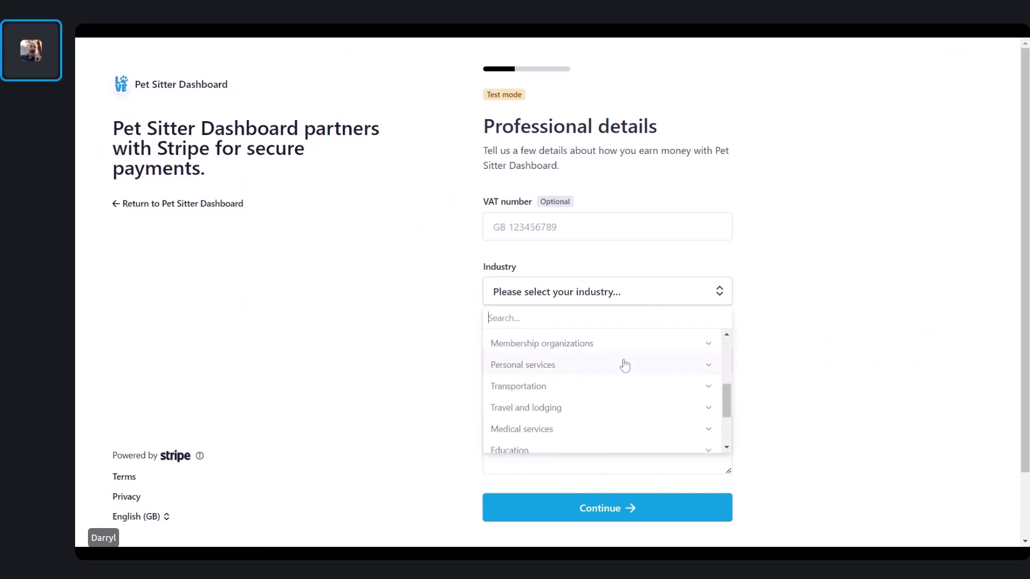
click(572, 300)
click(572, 301)
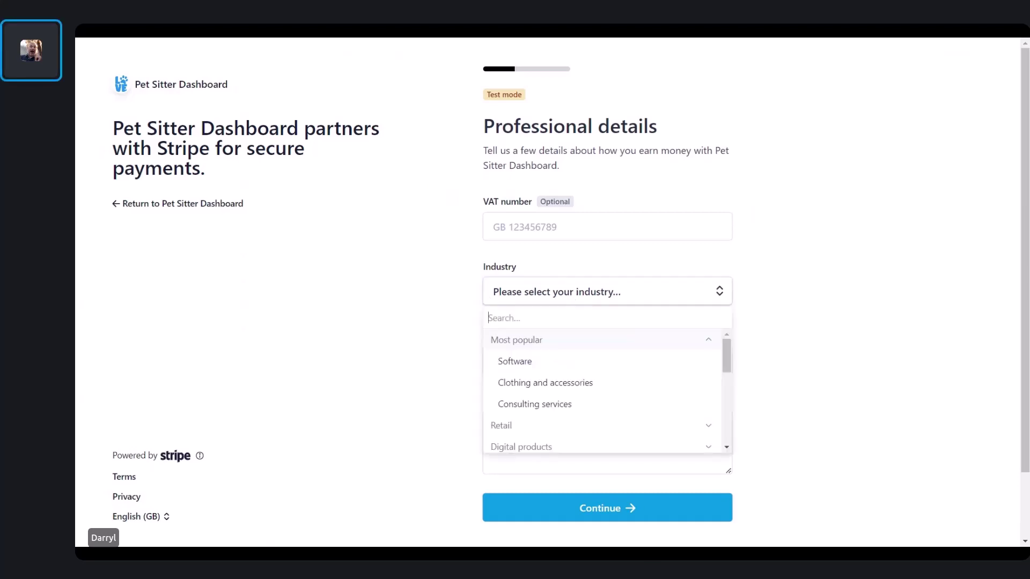
text(pet)
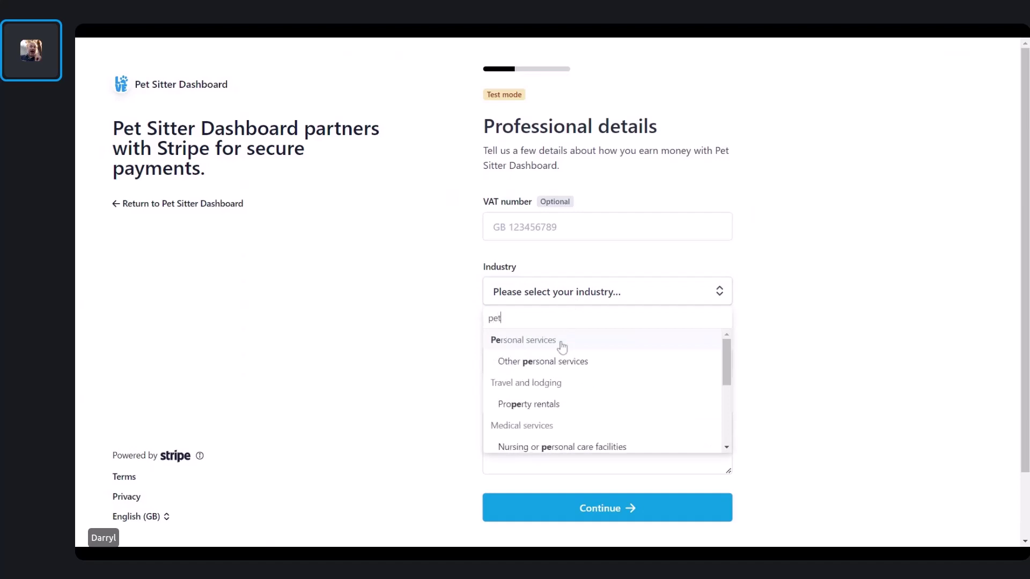
key(BackSpace)
key(BackSpace)
key(BackSpace)
text(ser)
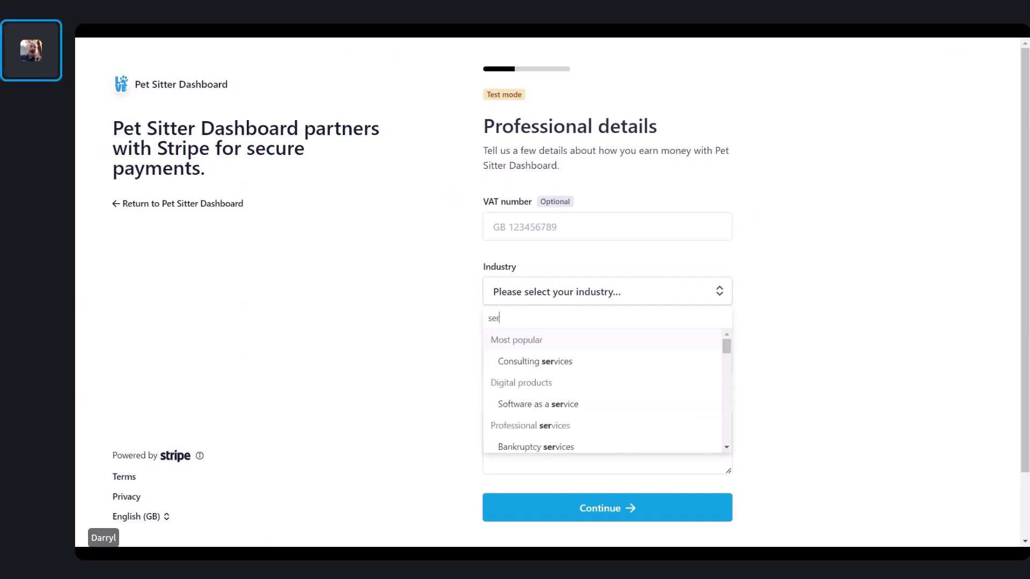
scroll(582, 397, down, 3)
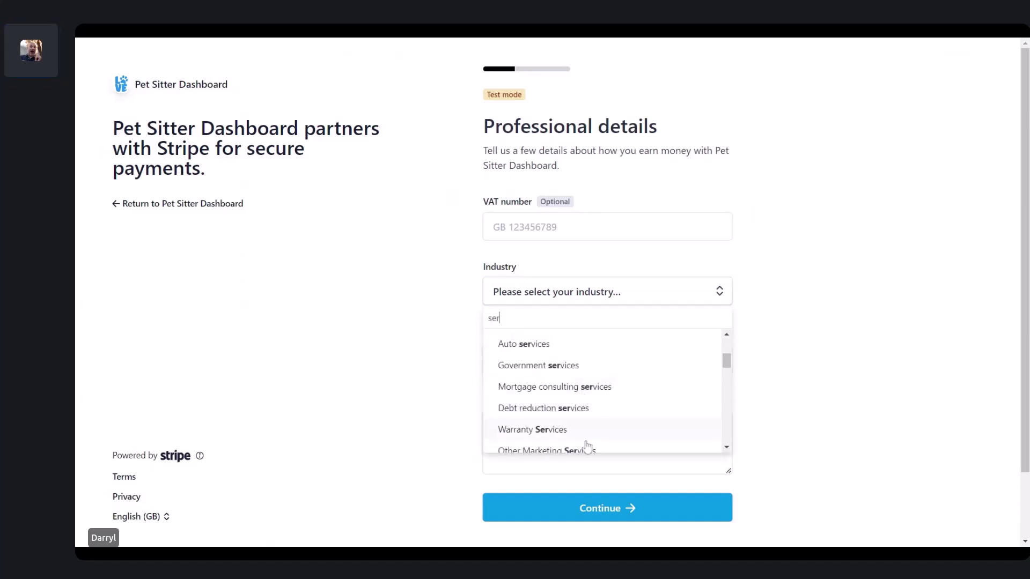
scroll(575, 434, down, 3)
scroll(579, 429, down, 2)
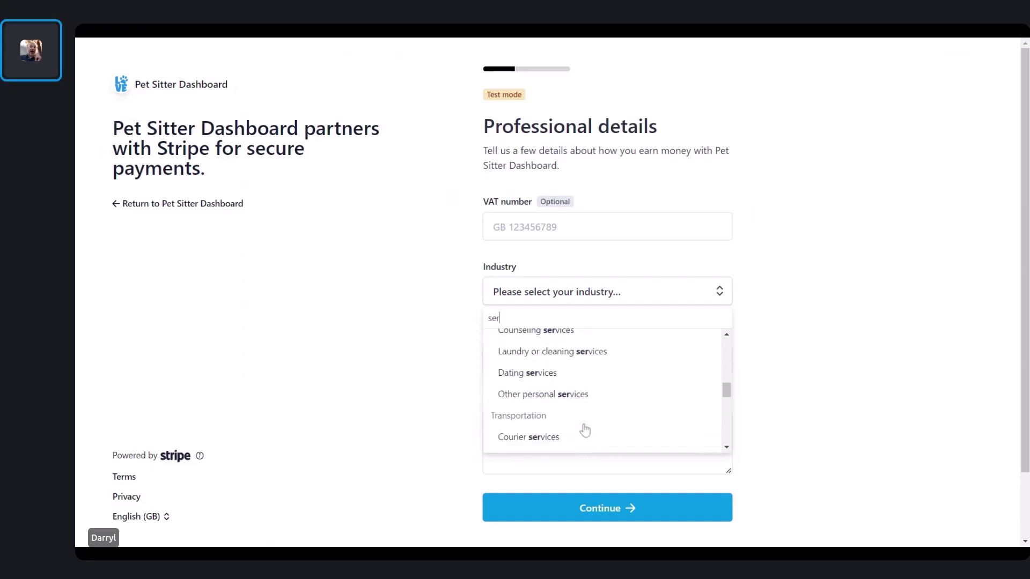
scroll(725, 396, down, 1)
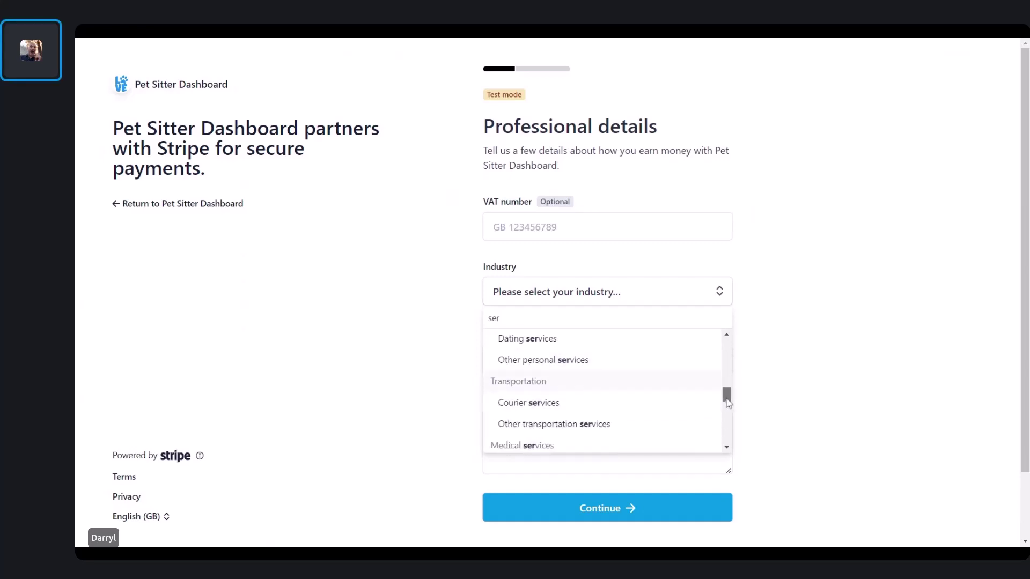
click(559, 362)
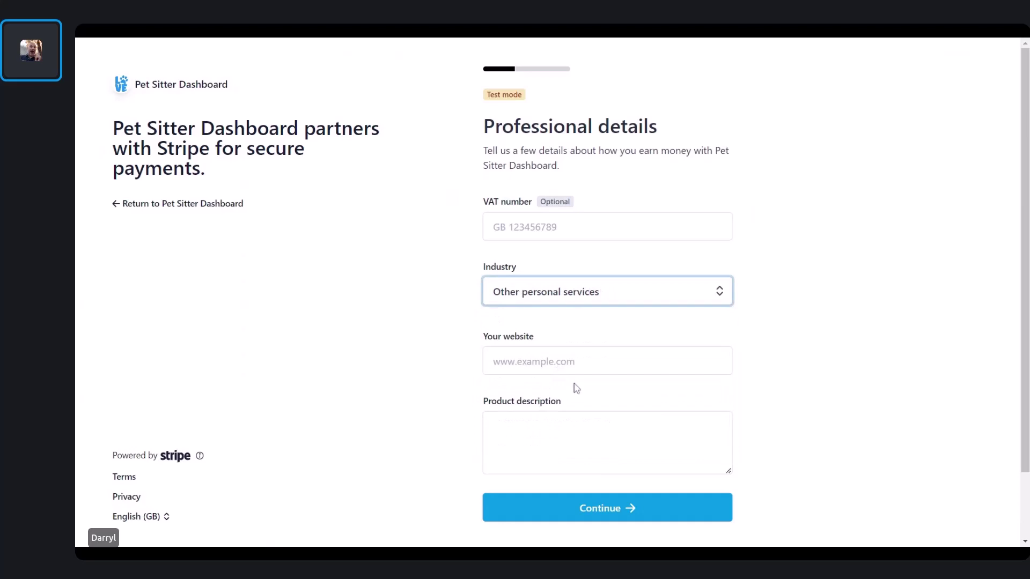
key(Tab)
text(www.petsitterdashboard.com)
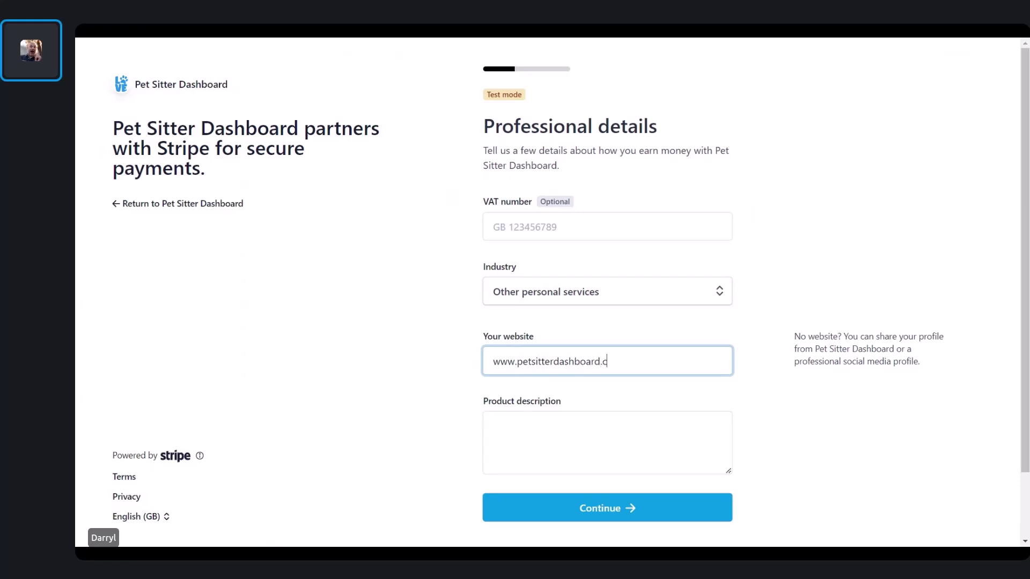
click(493, 426)
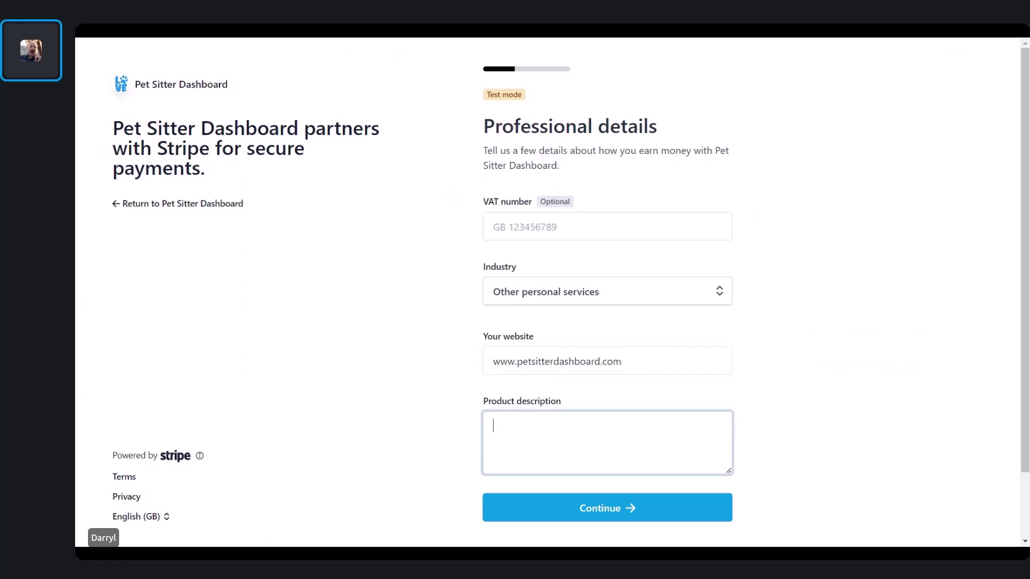
text(Dog Walking)
Submit the professional details and restart the Stripe setup from Pet Sitter Dashboard.
click(607, 513)
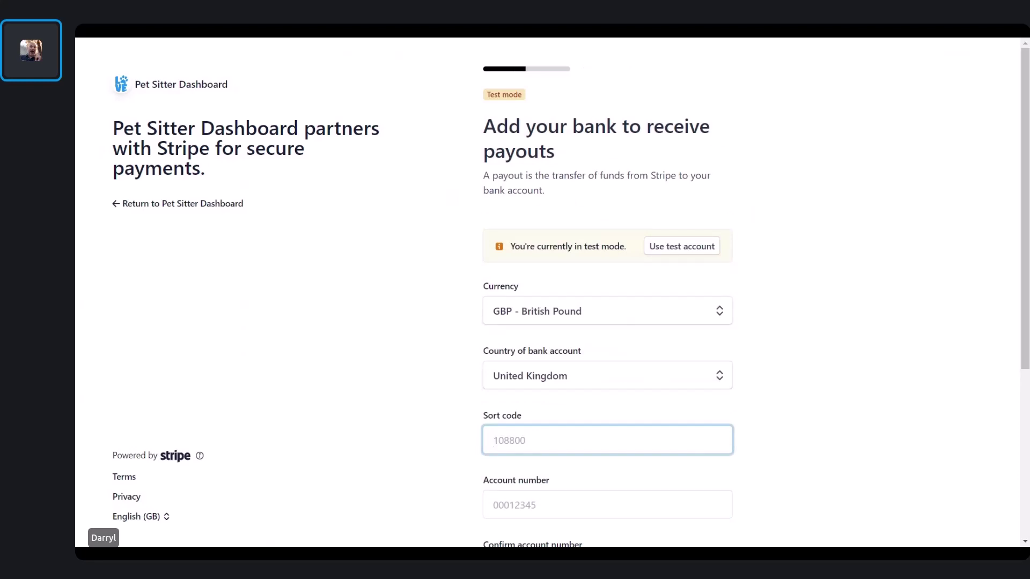
click(152, 205)
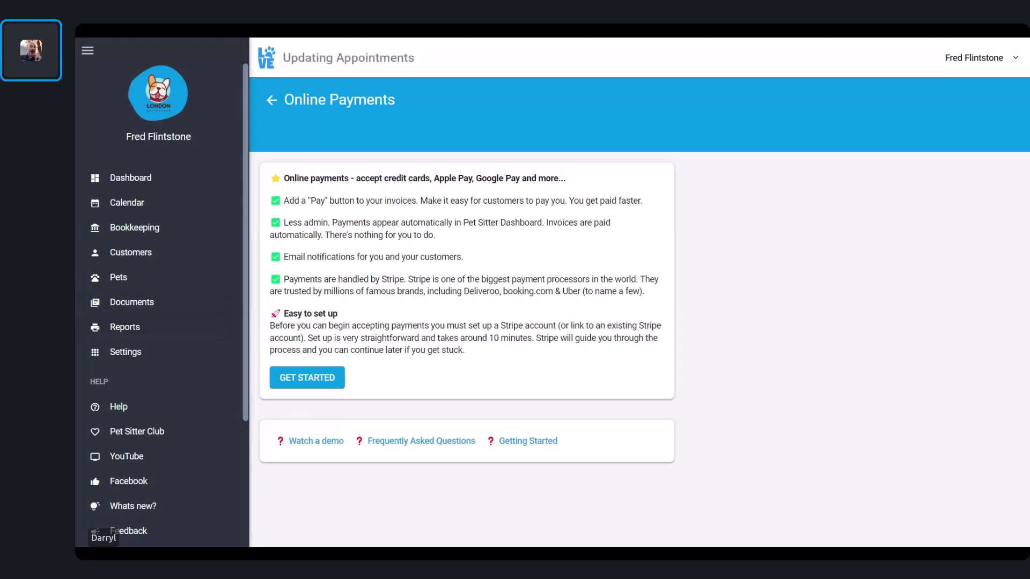
click(307, 377)
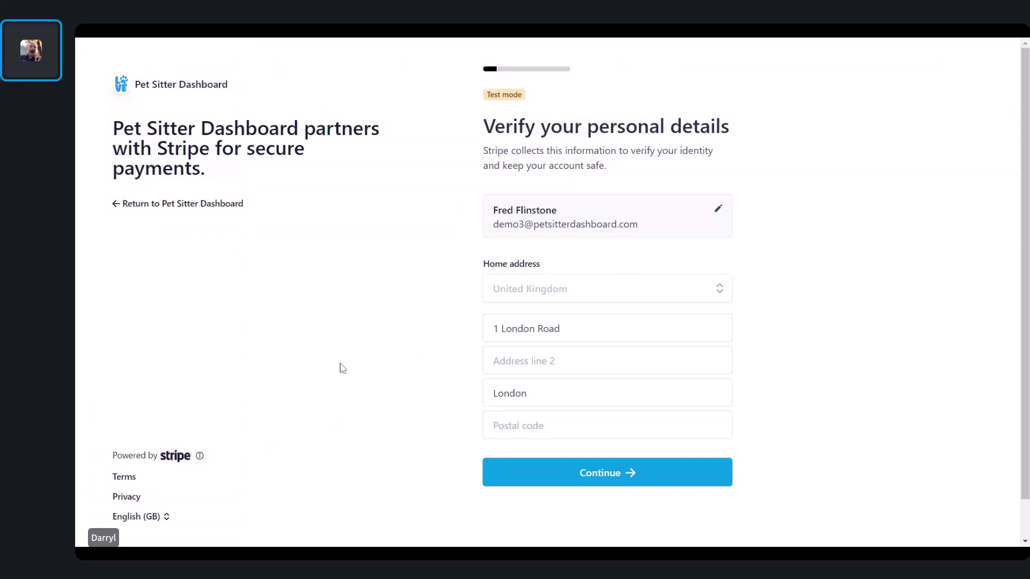
Confirm the saved home address and fill in Stripe's test bank account for payouts.
click(618, 460)
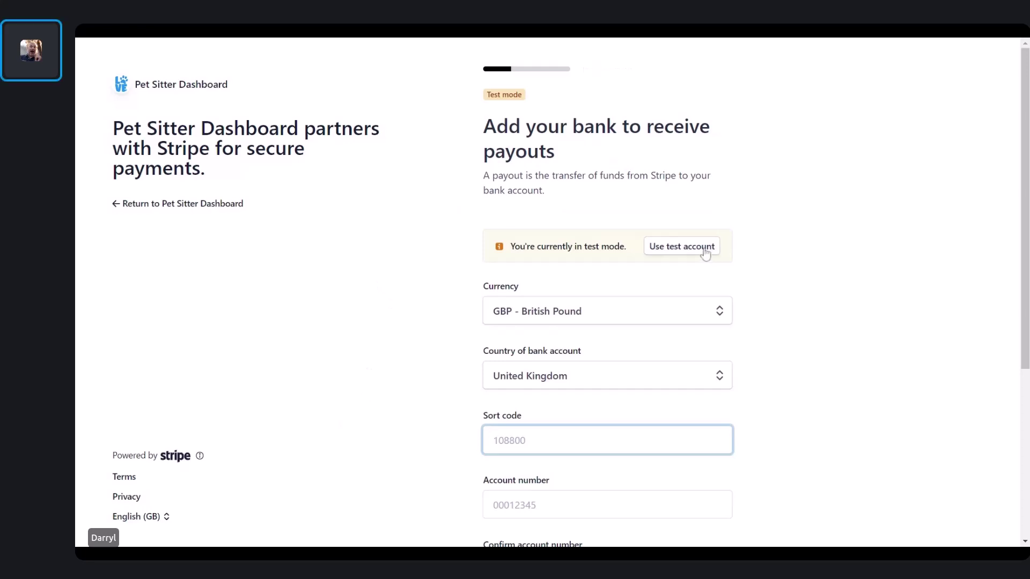
click(685, 248)
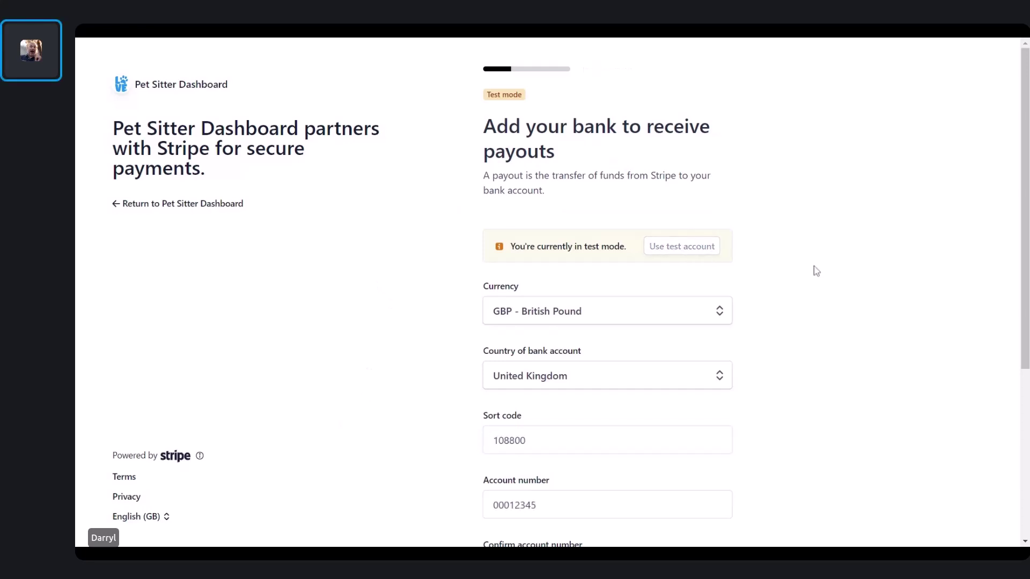
scroll(807, 290, down, 2)
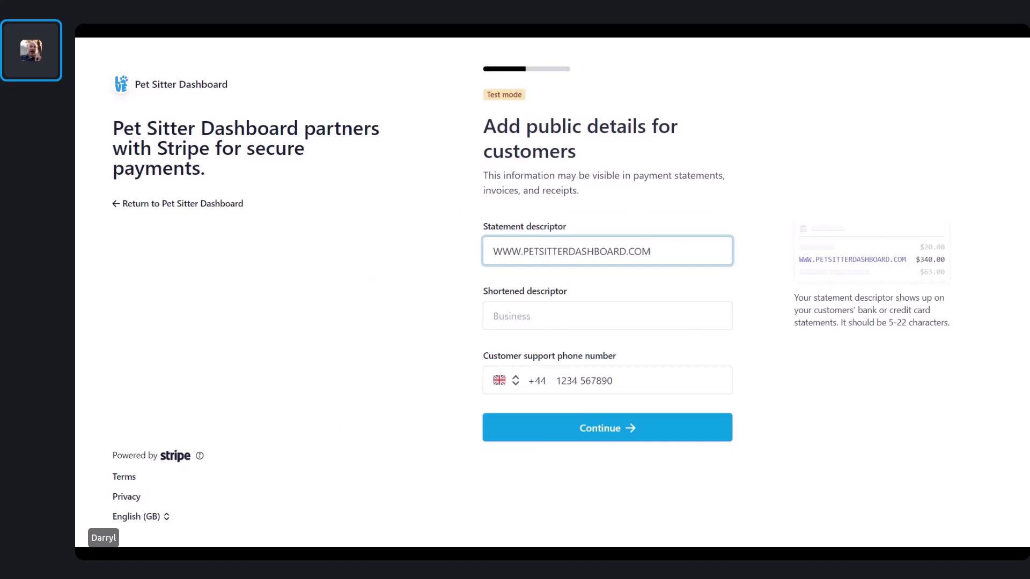
Set statement descriptor 'Dog Walker' and shortened descriptor 'DogWalk', then submit the public details.
drag(651, 252, 481, 293)
text(Dog Walker)
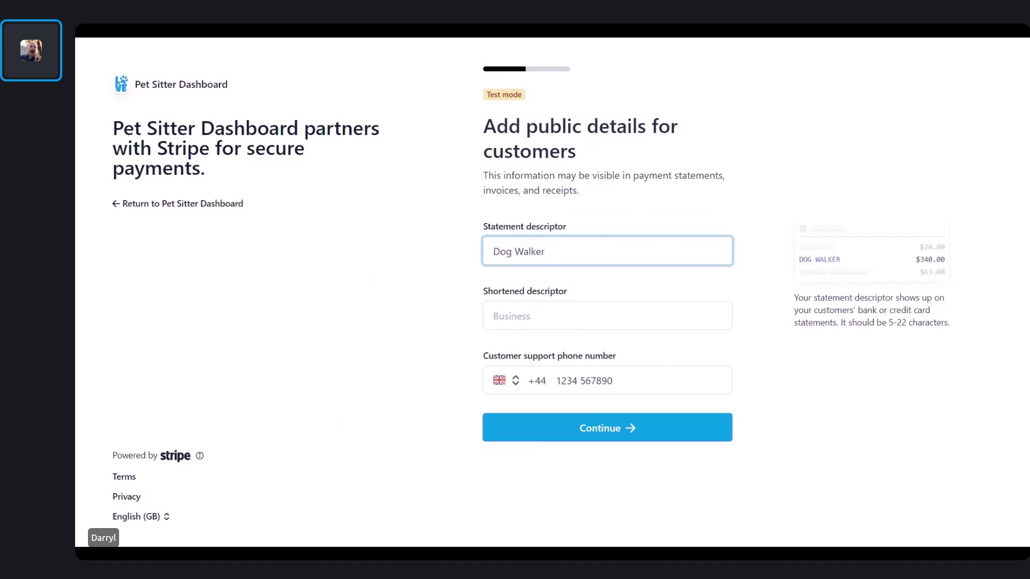
click(486, 319)
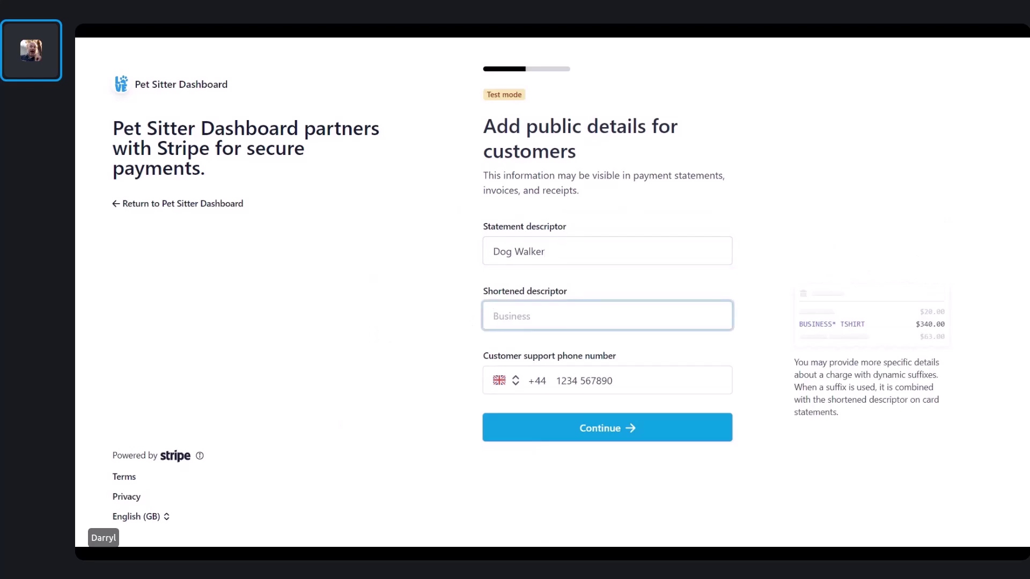
text(DogWalk)
key(shift+Tab)
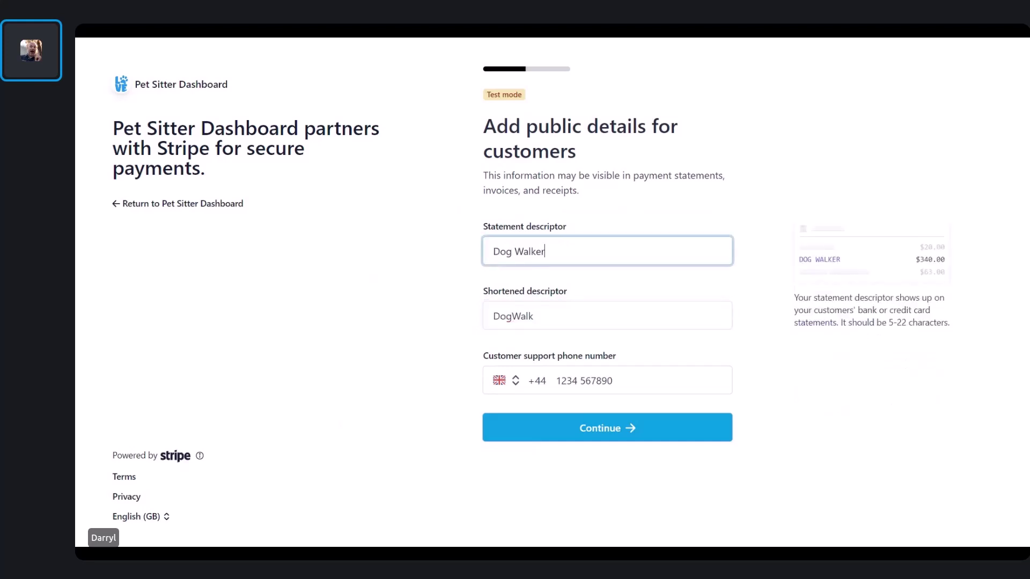
key(Tab)
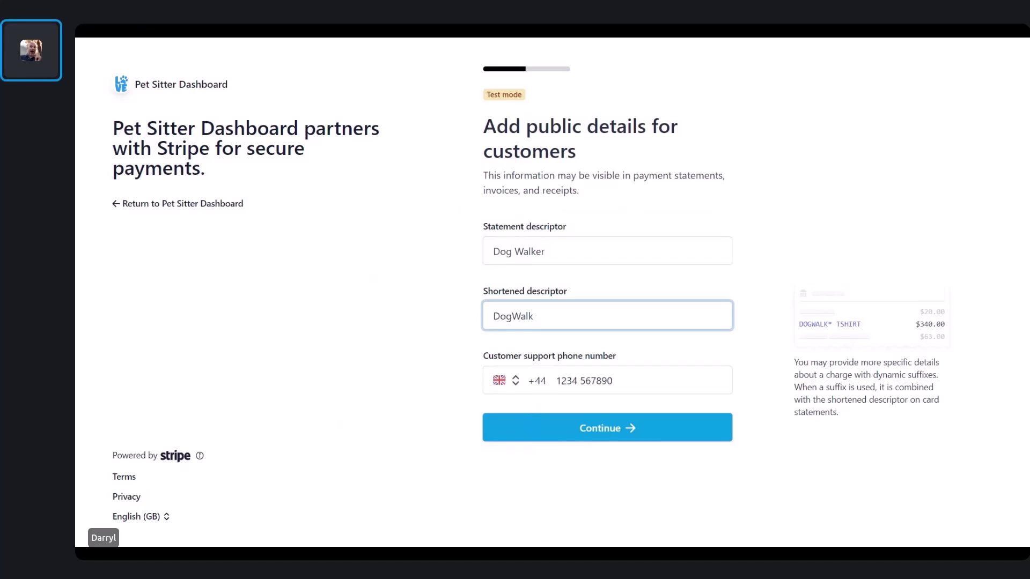
click(617, 429)
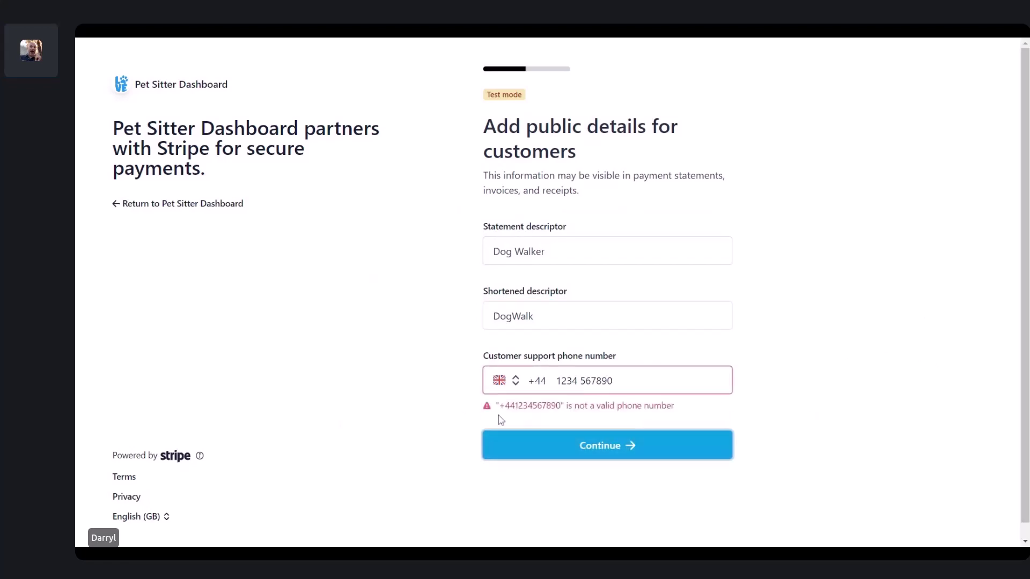
Replace the invalid support phone number with a valid UK mobile number and resubmit.
drag(616, 380, 556, 381)
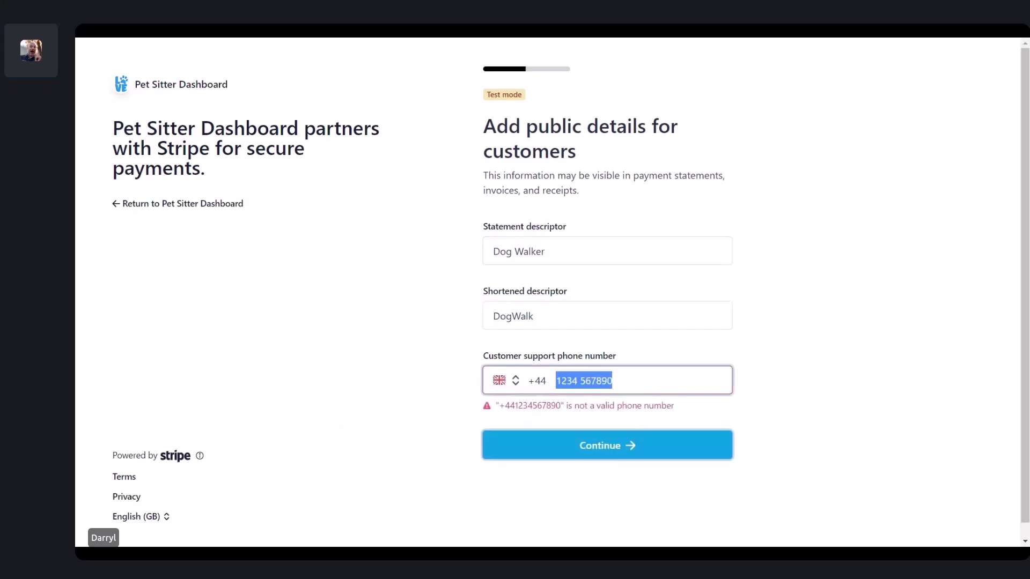
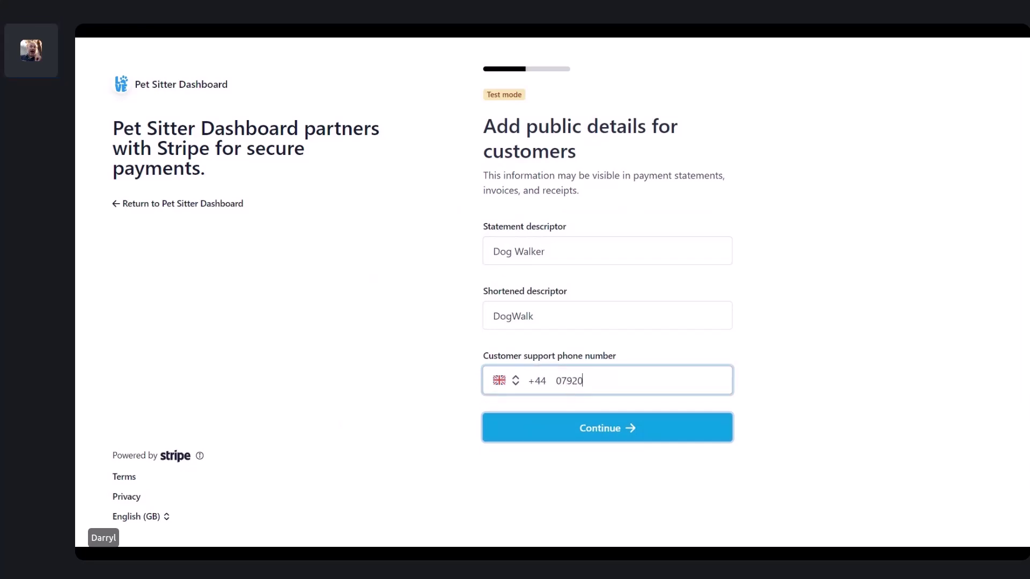
click(614, 427)
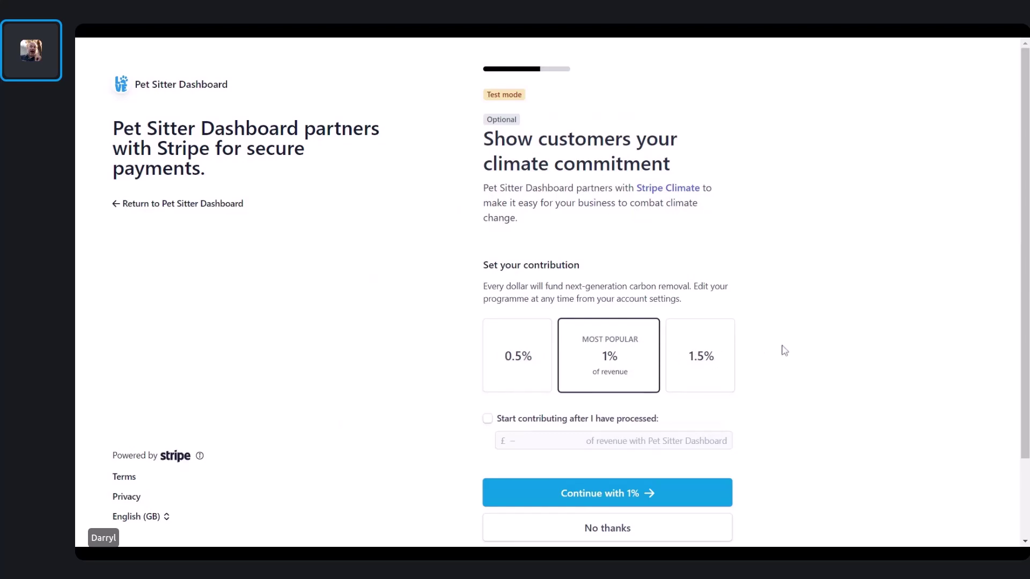
Decline the Stripe Climate contribution and choose Update on the missing personal details.
scroll(782, 349, down, 2)
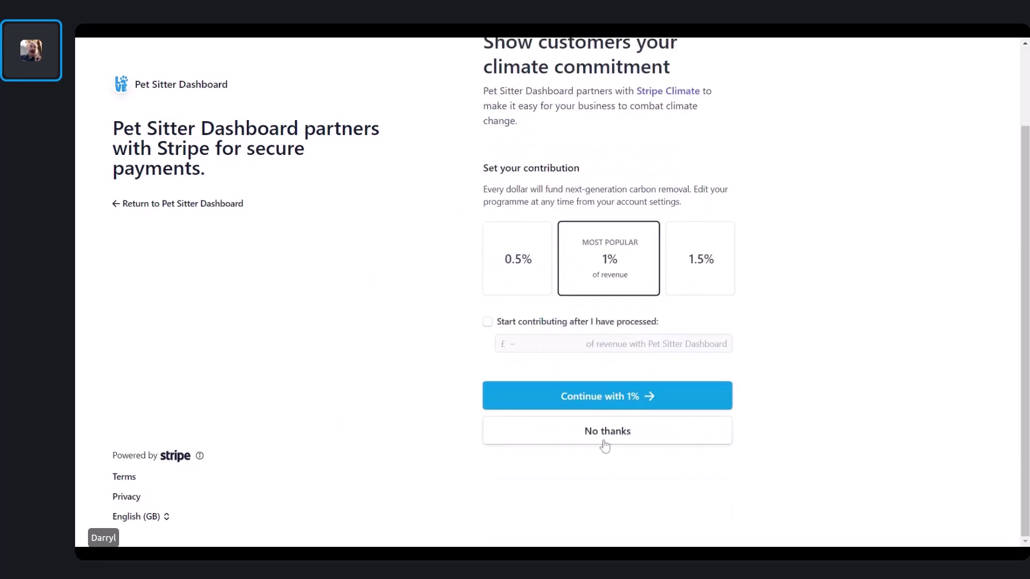
click(594, 433)
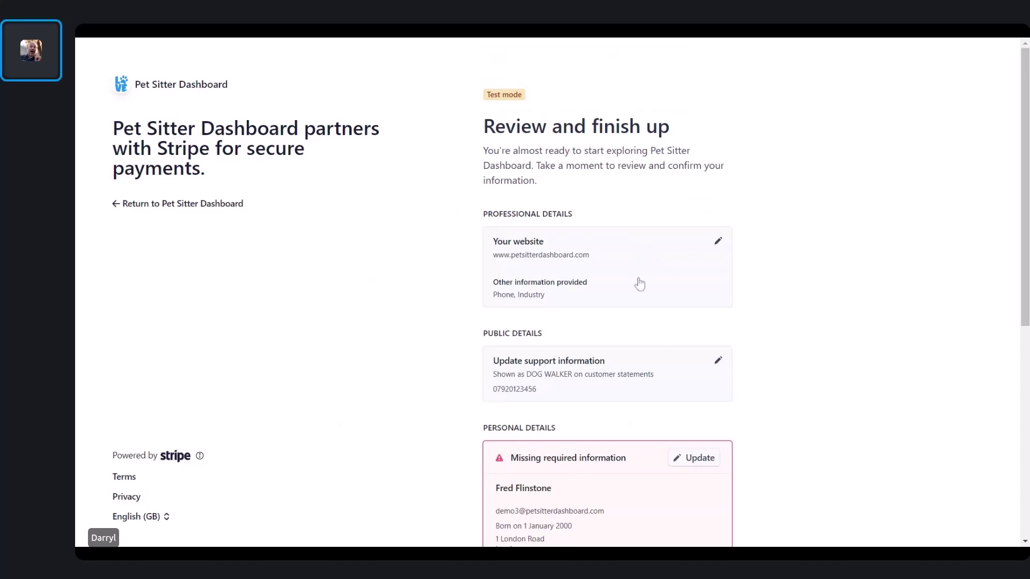
scroll(672, 375, down, 2)
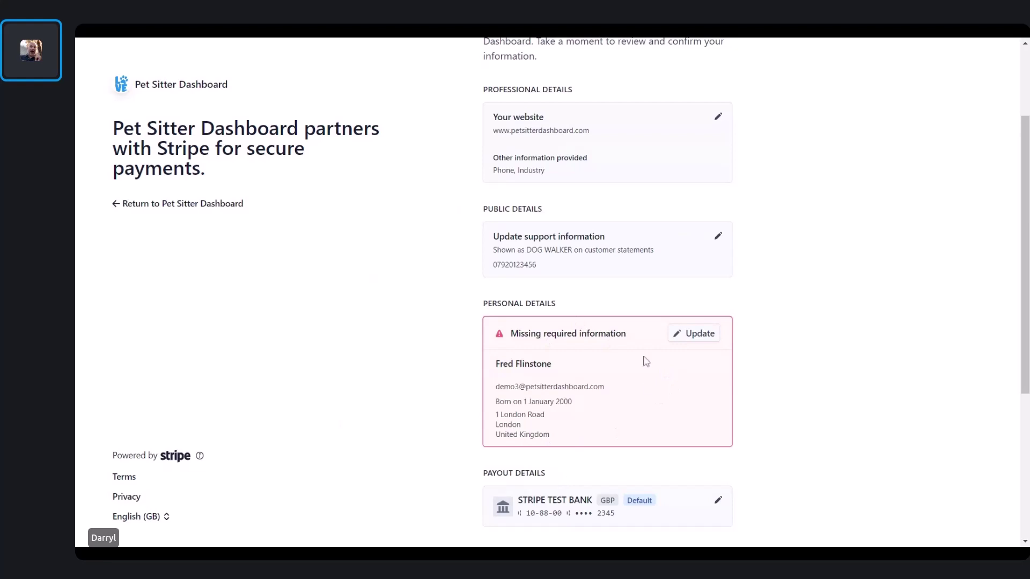
click(699, 336)
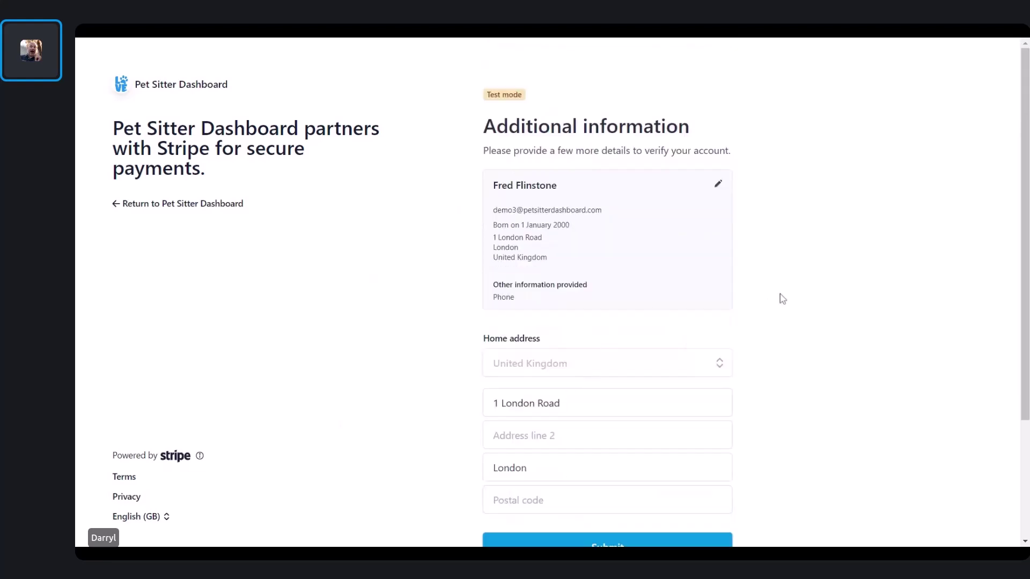
Replace the too-short home postal code with the complete postcode and submit the additional information.
scroll(782, 298, down, 2)
click(607, 376)
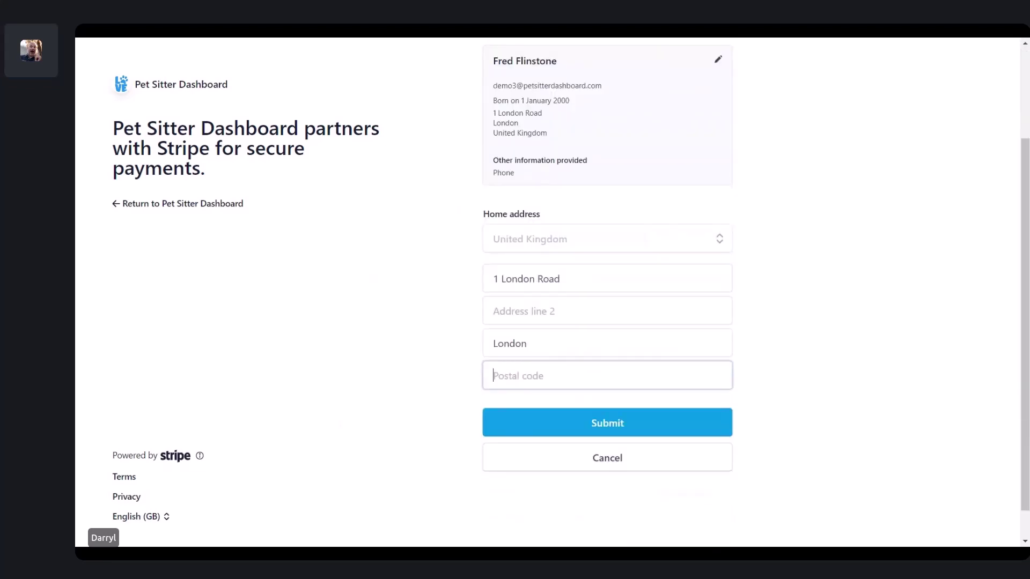
text(E1)
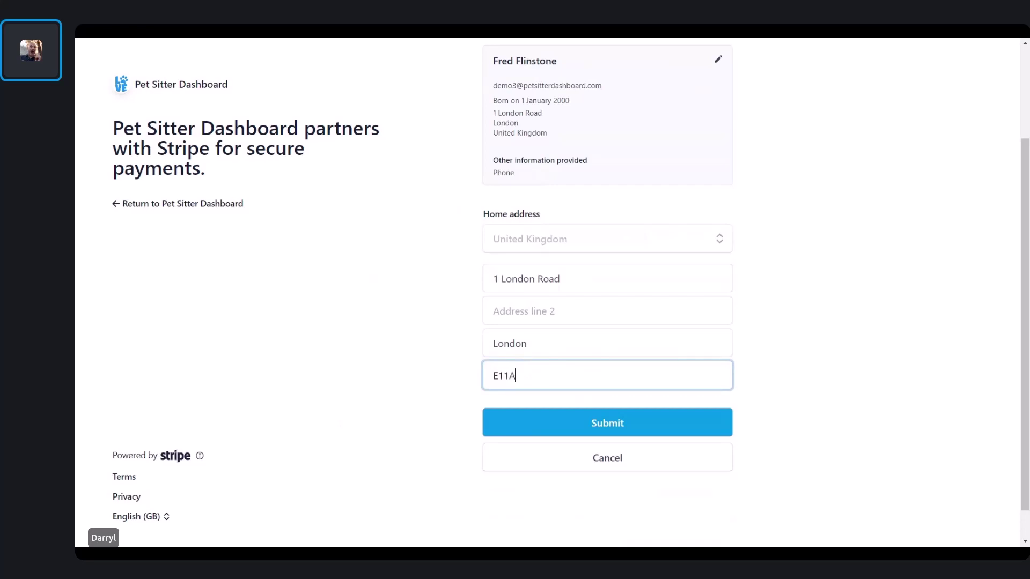
text(1A)
click(655, 424)
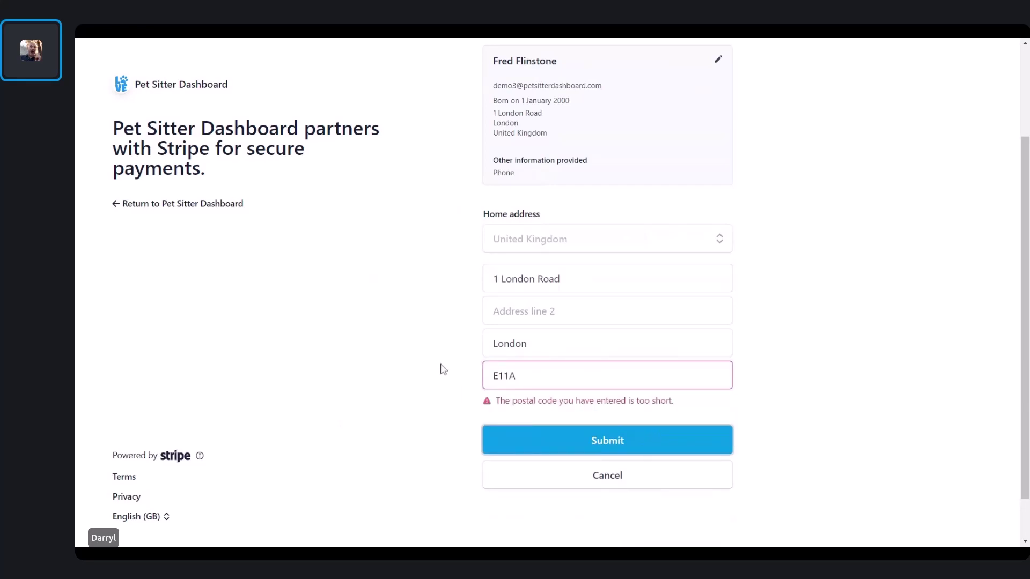
key(ctrl+a)
text(E11AA)
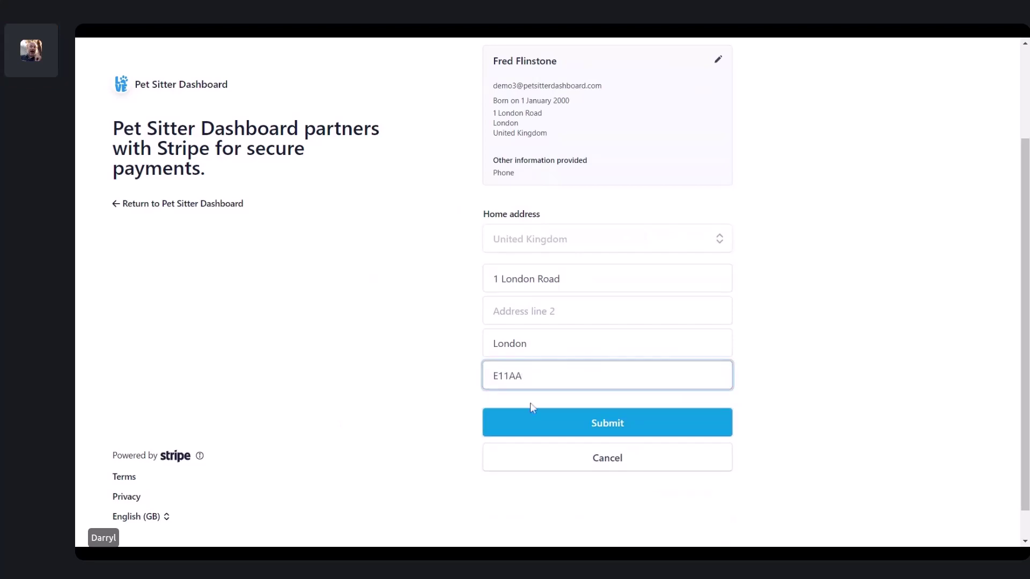
click(610, 429)
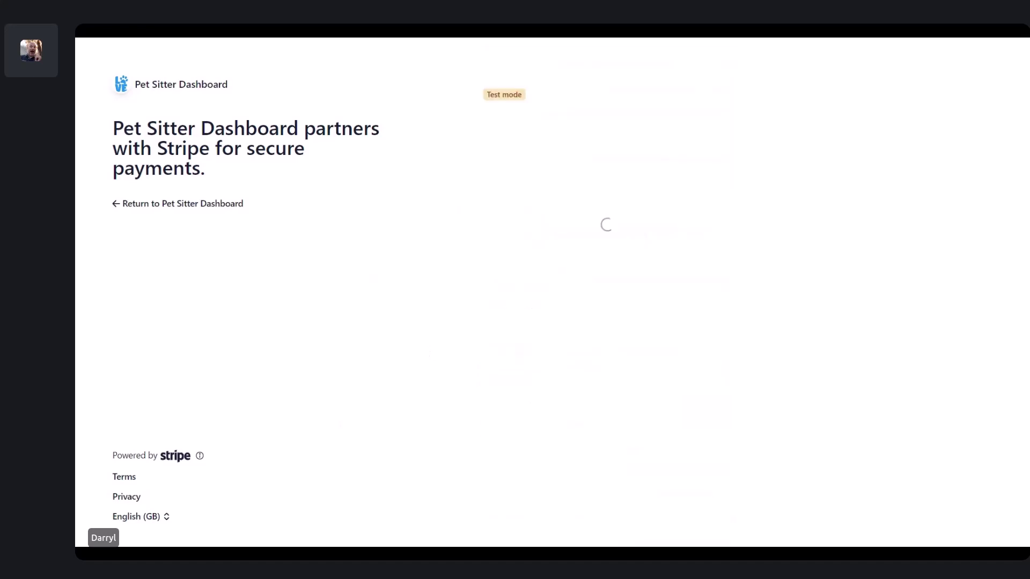
Review the onboarding details to the bottom and choose Agree & Submit.
scroll(853, 357, down, 5)
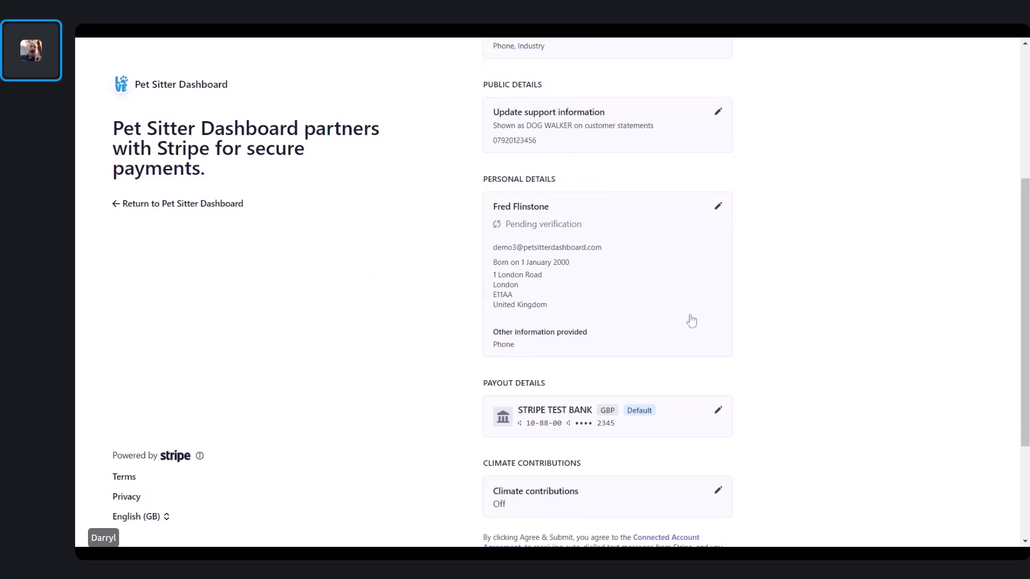
scroll(709, 324, down, 3)
scroll(709, 324, down, 1)
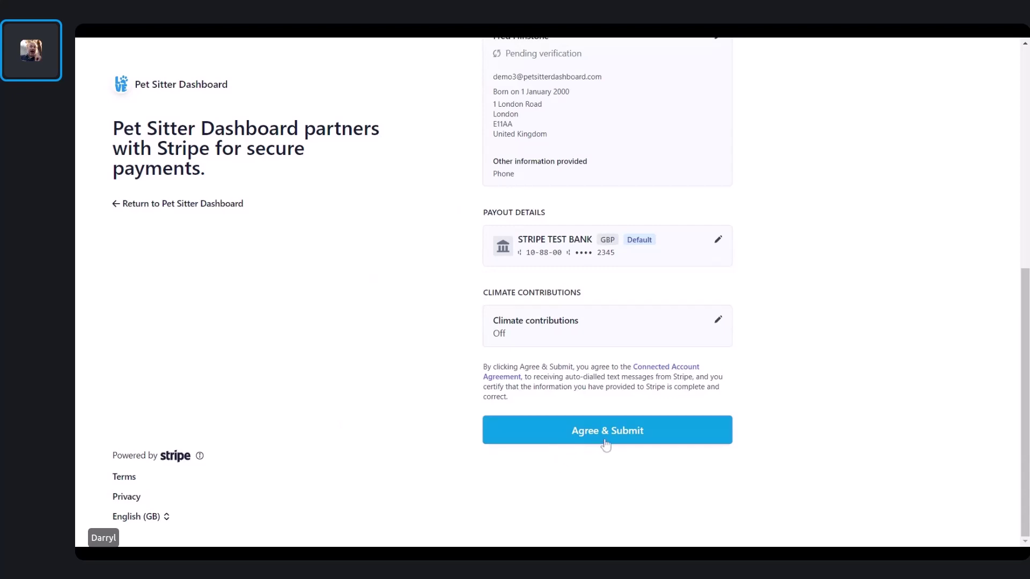
click(590, 438)
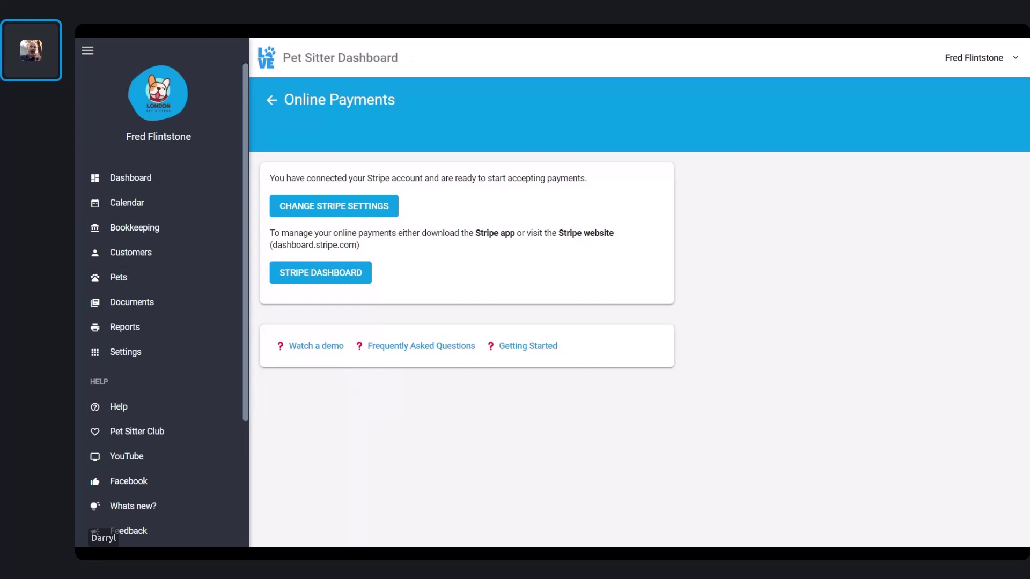
Use CHANGE STRIPE SETTINGS on Online Payments to return to the Stripe account settings.
click(332, 208)
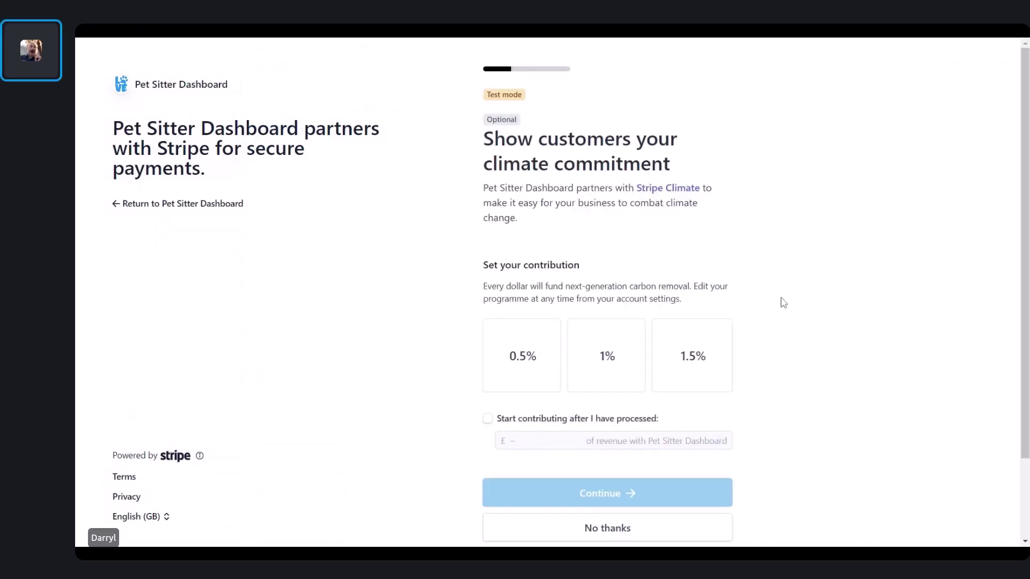
scroll(788, 306, down, 3)
Decline the climate commitment with No thanks and look over the review page.
click(591, 431)
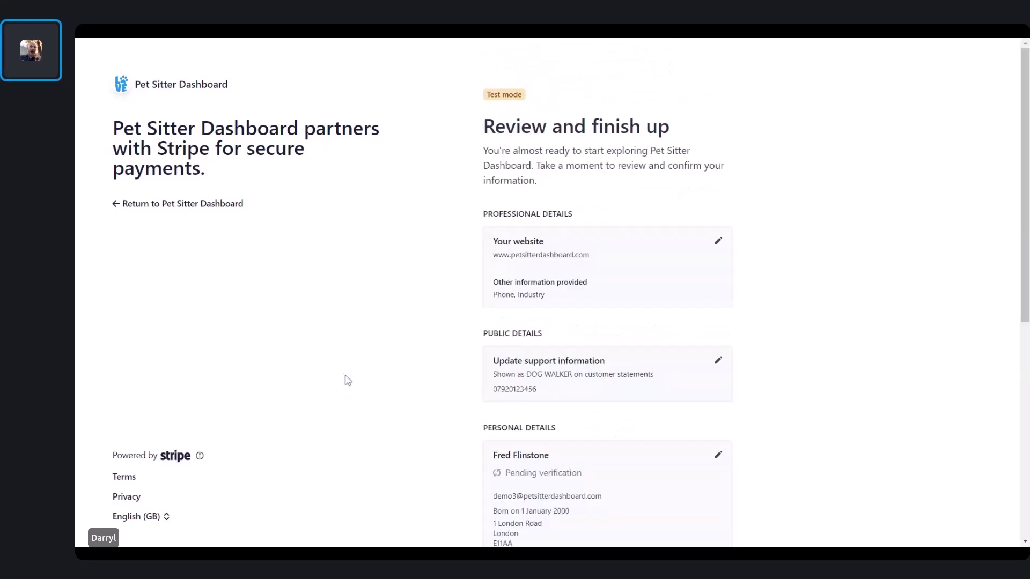
scroll(689, 341, down, 7)
scroll(658, 410, up, 7)
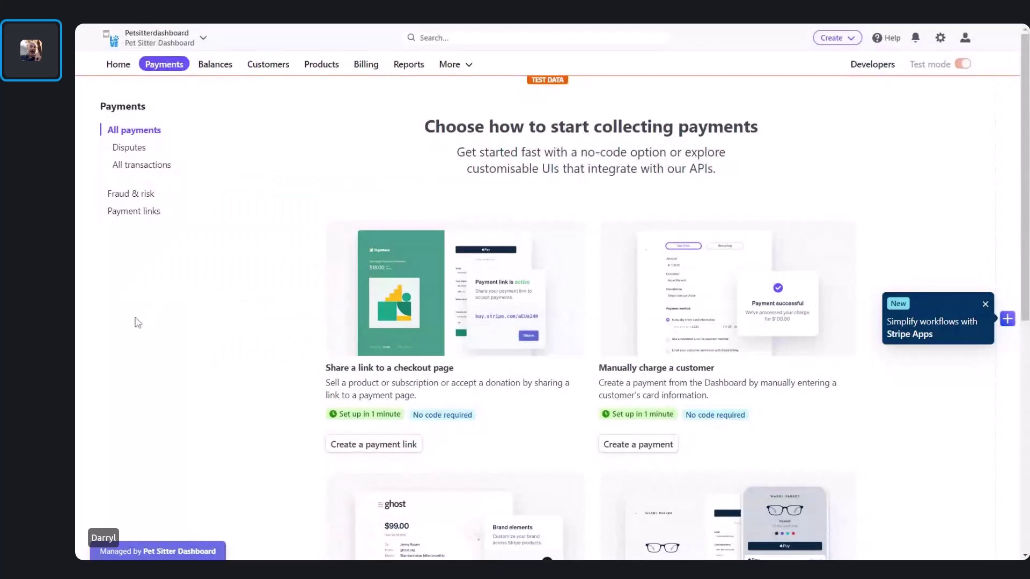
Go to the Stripe Home page and dismiss the Get started with Stripe section.
click(118, 65)
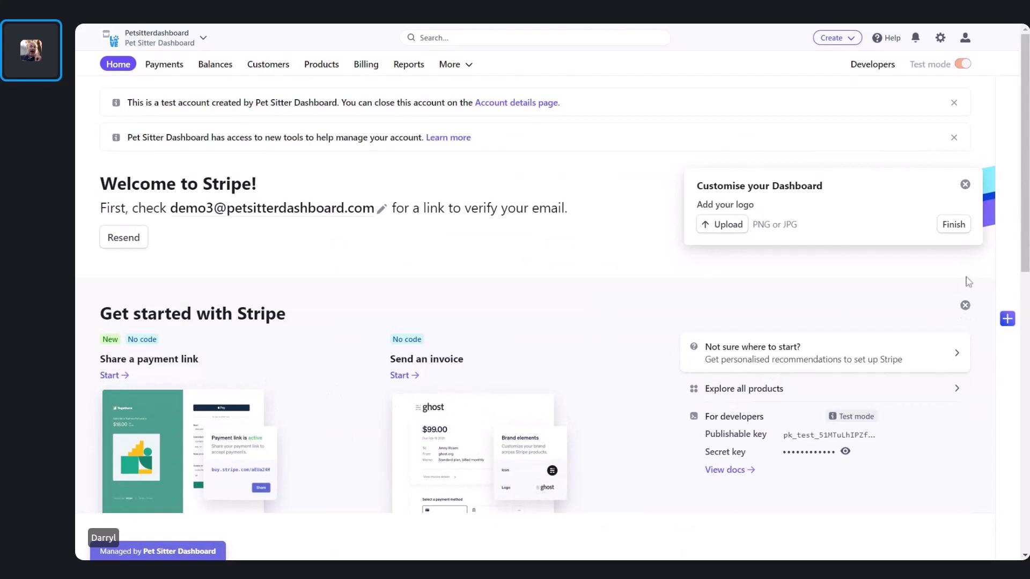
click(965, 306)
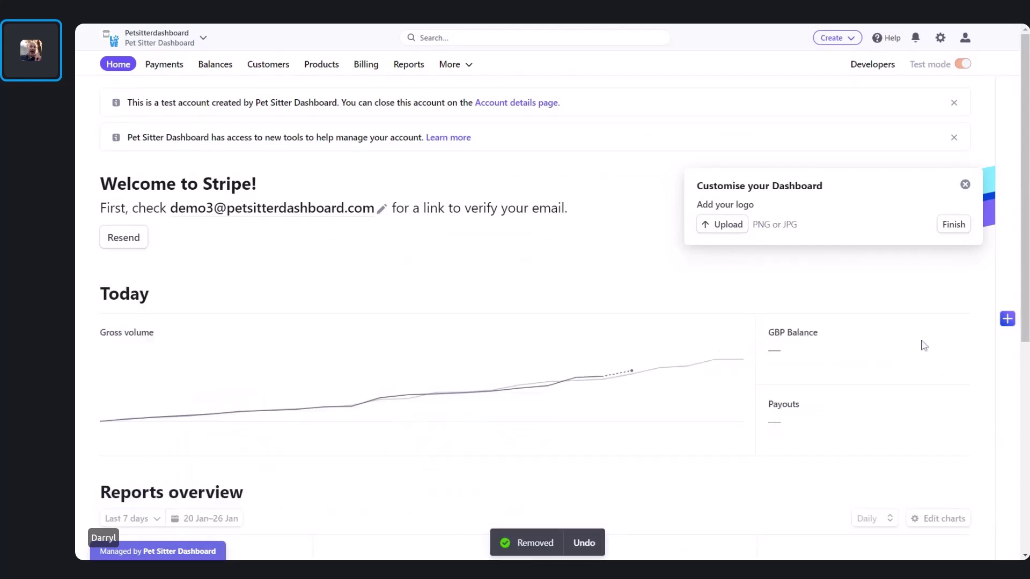
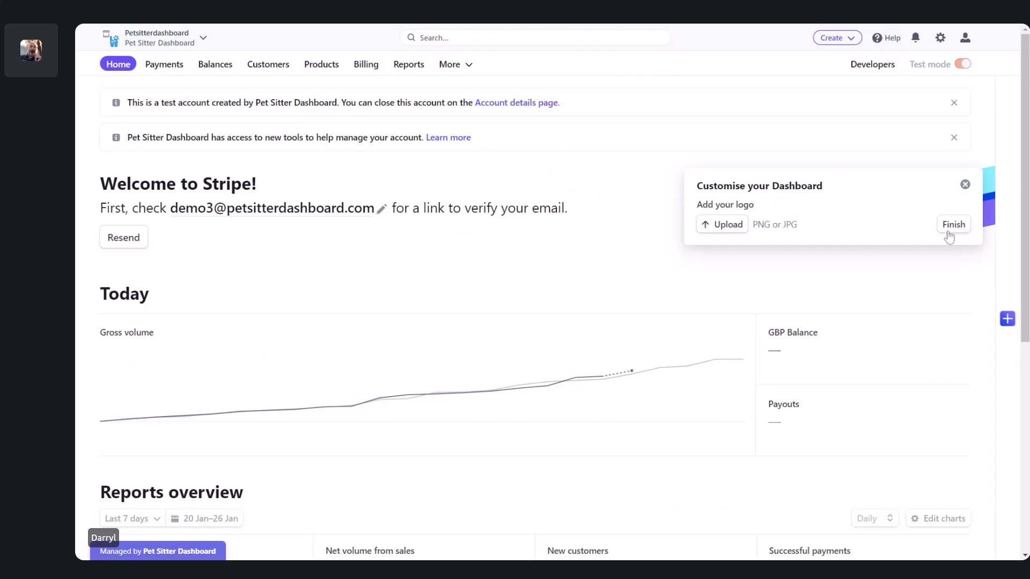
Open Account details from the Stripe settings overview.
scroll(993, 333, down, 7)
scroll(942, 113, up, 7)
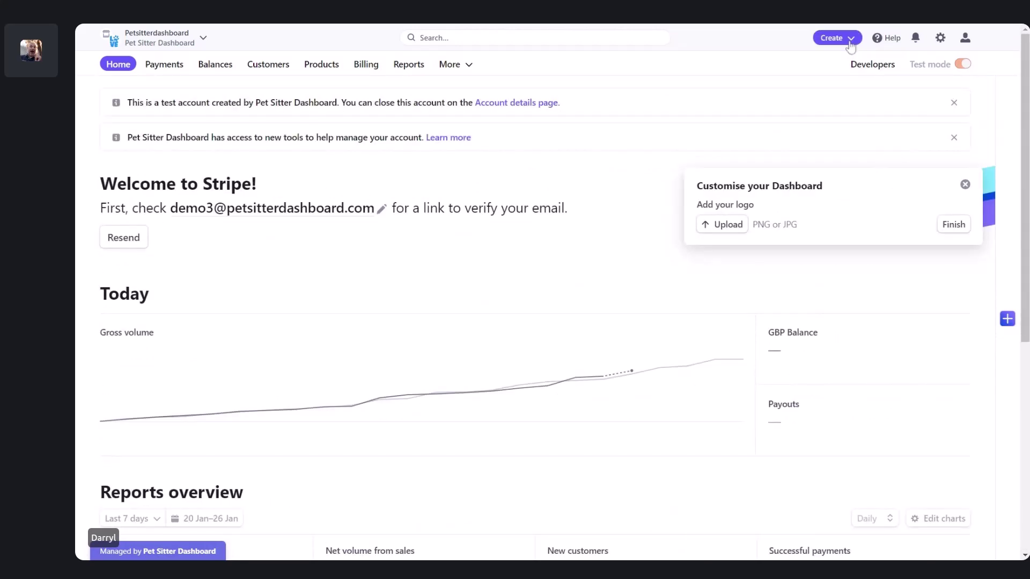
click(836, 38)
click(939, 38)
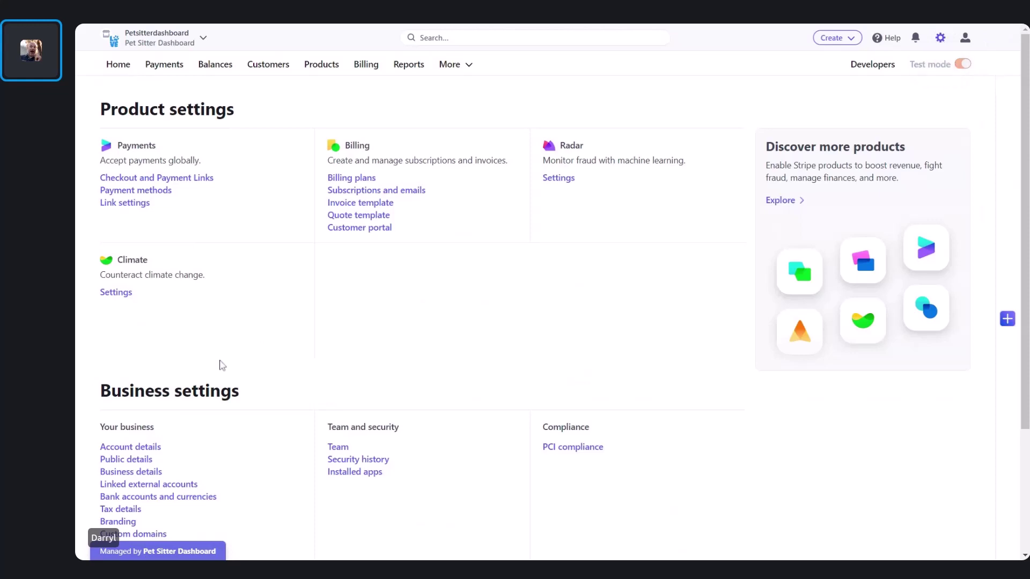
scroll(219, 370, down, 2)
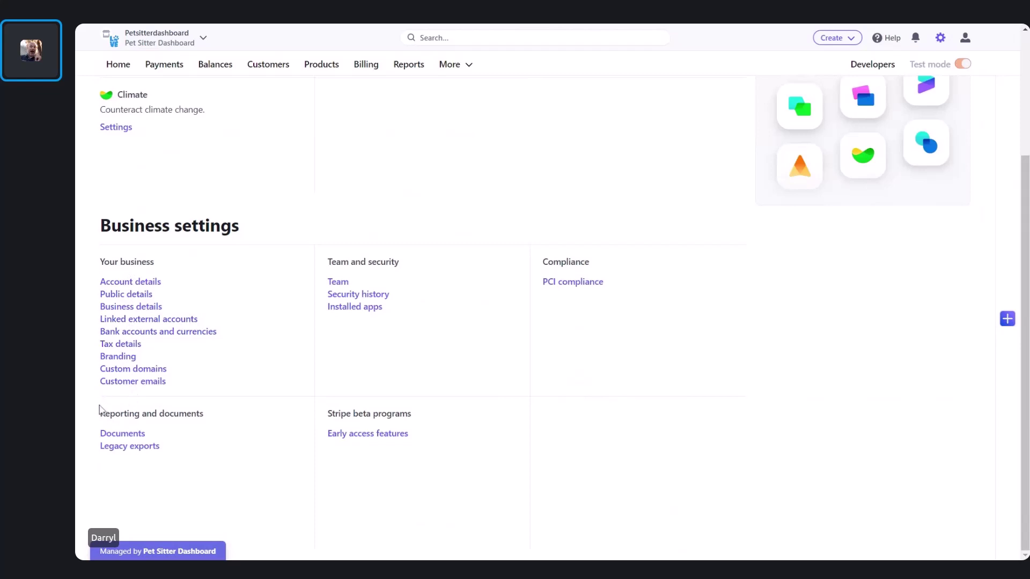
mouse_move(144, 374)
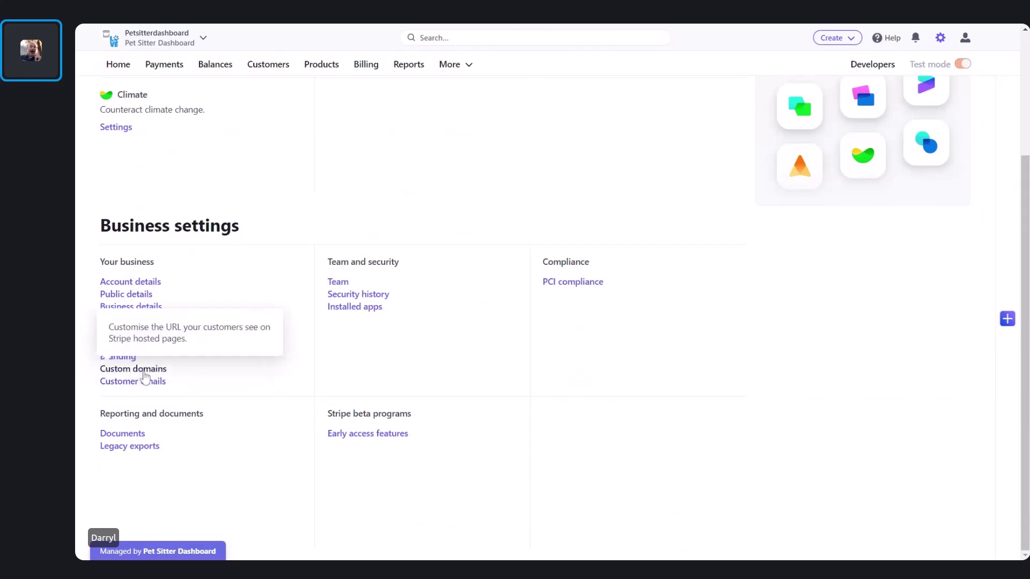
click(148, 294)
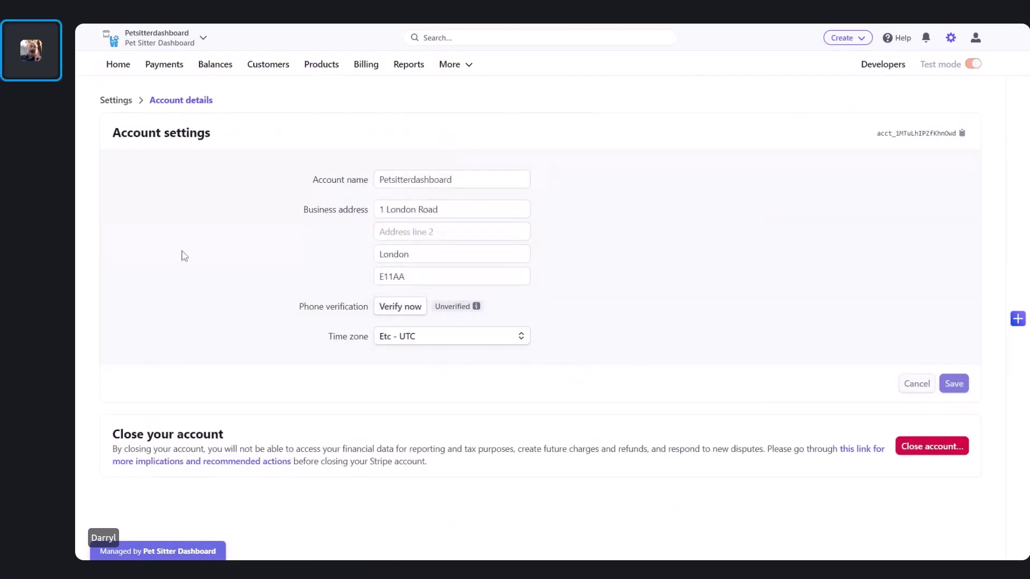
Go back to Settings and open the Branding page under Business settings.
click(102, 100)
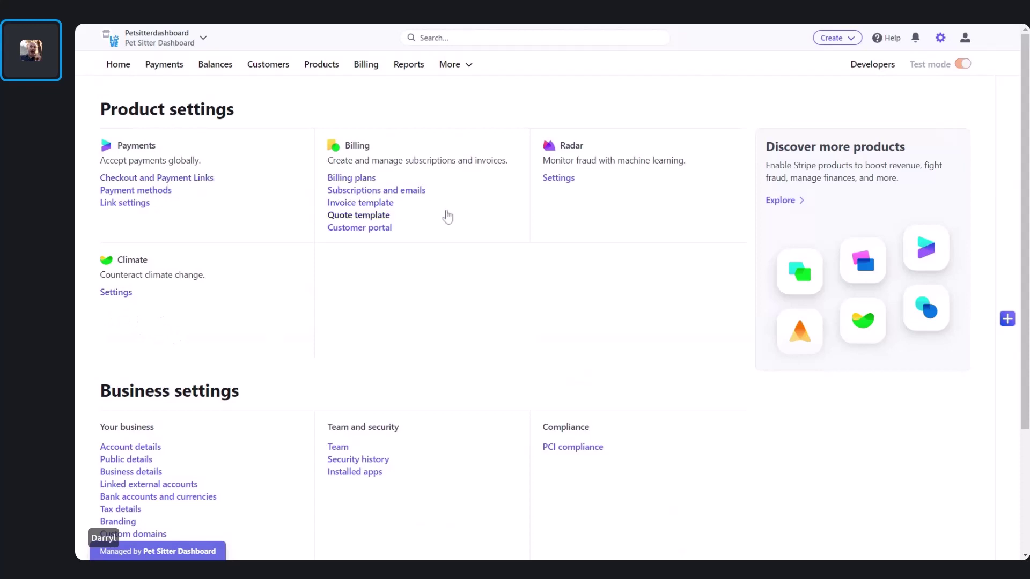
scroll(172, 333, down, 2)
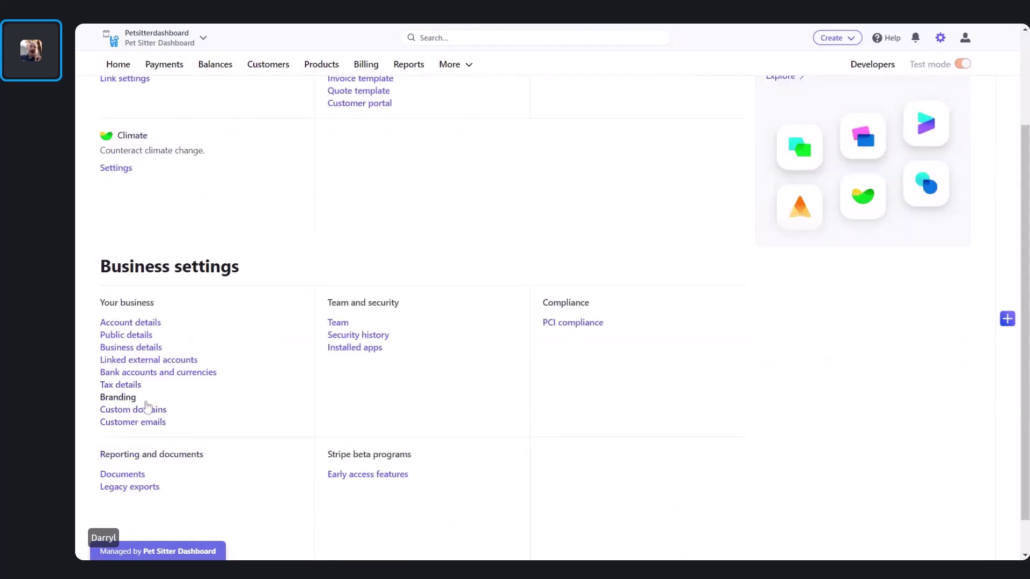
click(128, 398)
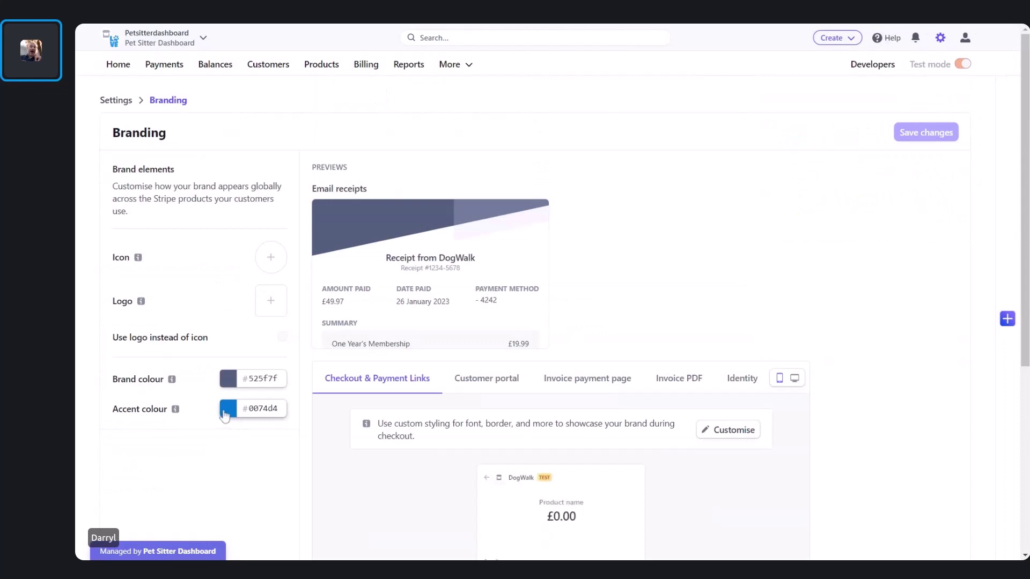
Preview Checkout styling with brand colour #528062, then return to the Stripe home dashboard.
scroll(735, 391, down, 2)
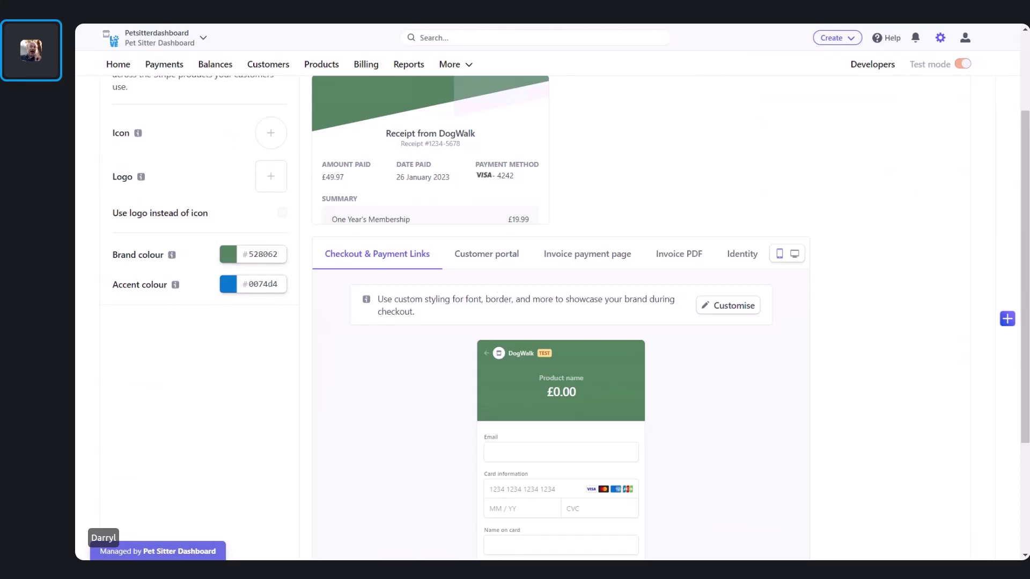
scroll(793, 402, down, 3)
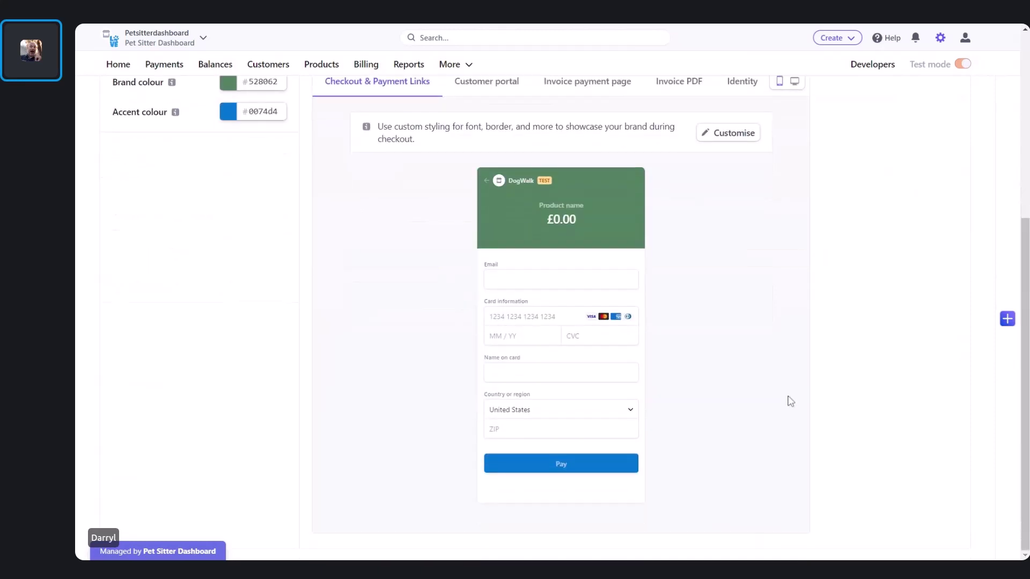
scroll(790, 401, up, 5)
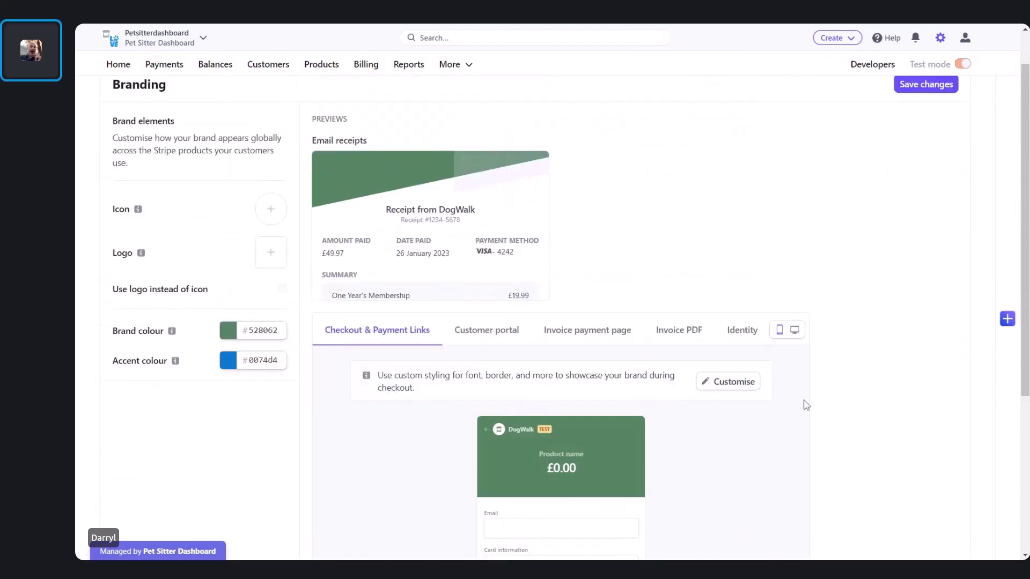
click(733, 385)
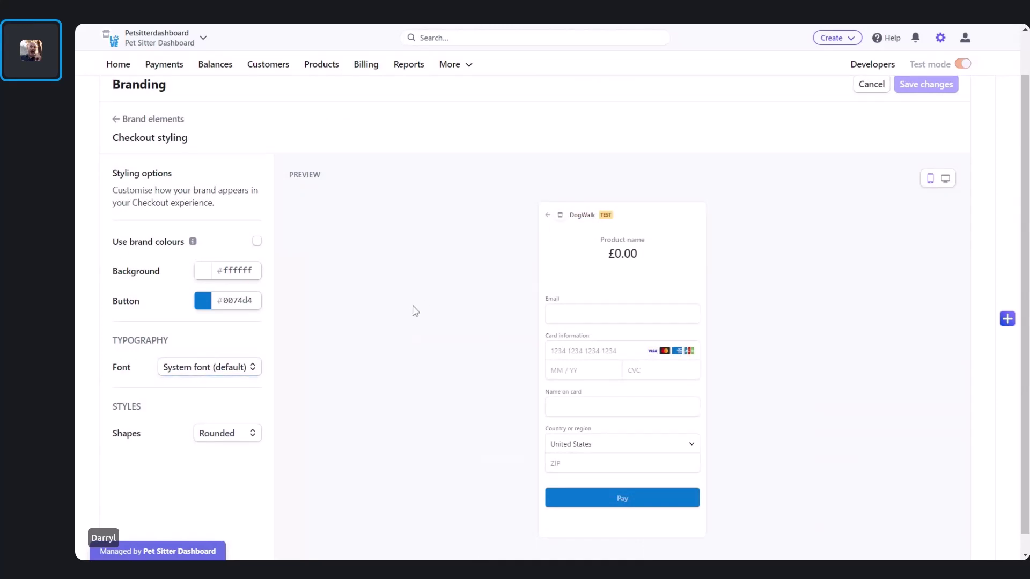
scroll(397, 321, up, 1)
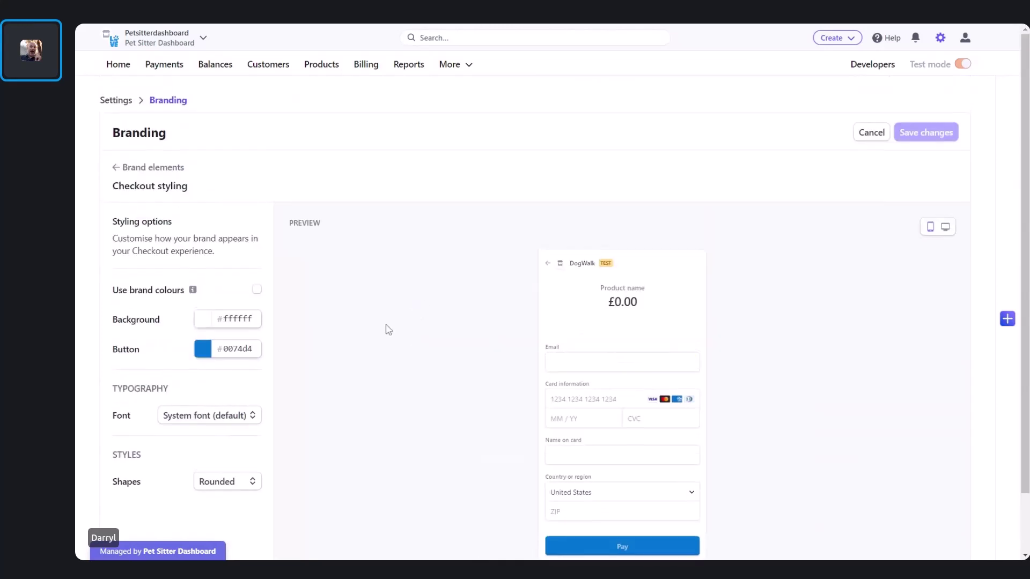
click(108, 68)
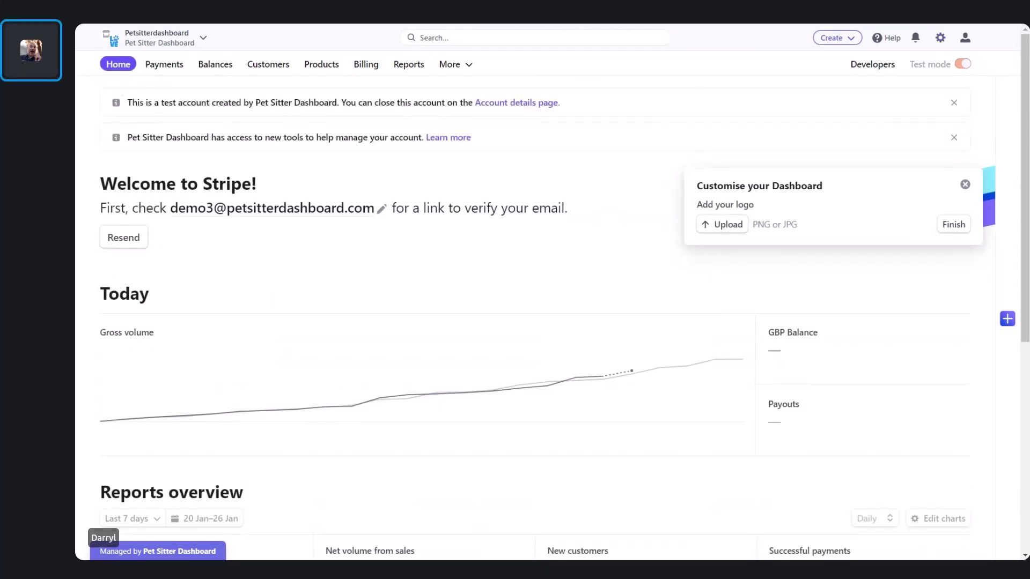
Back in Pet Sitter Dashboard, book a 30 Minute Dog Walk for the customer on Thu 26 Jan 2023.
key(ctrl+w)
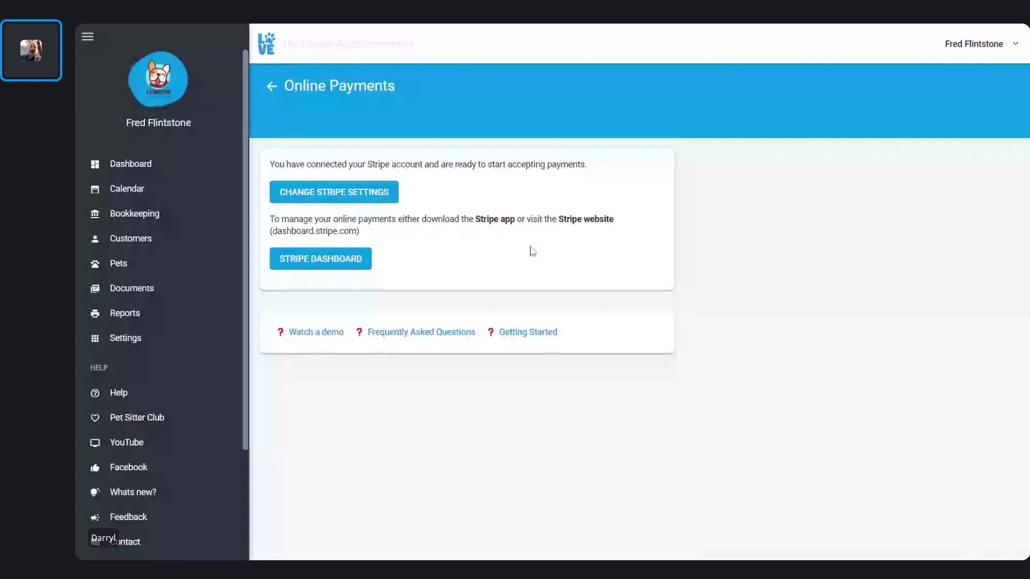
click(119, 196)
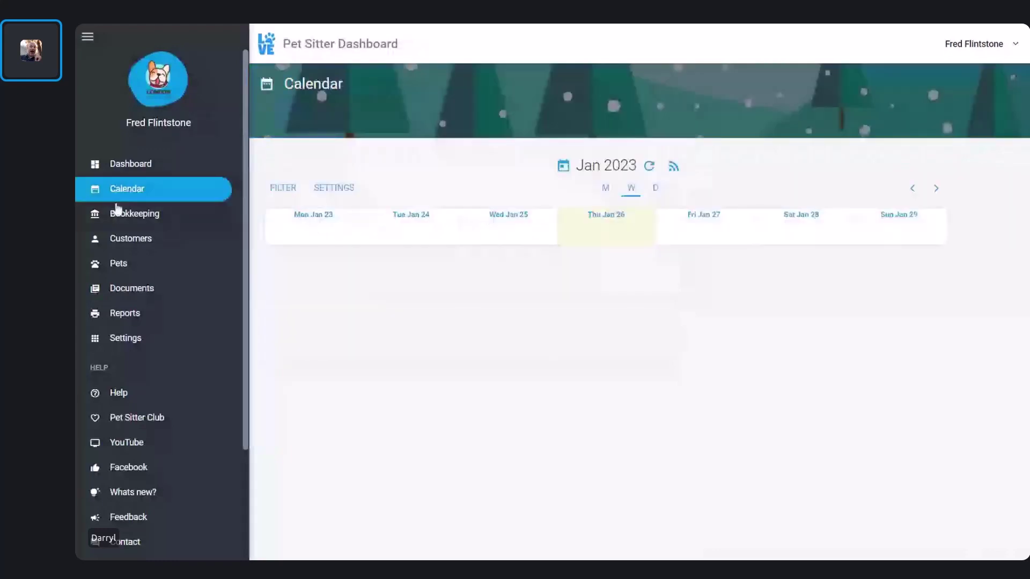
click(607, 235)
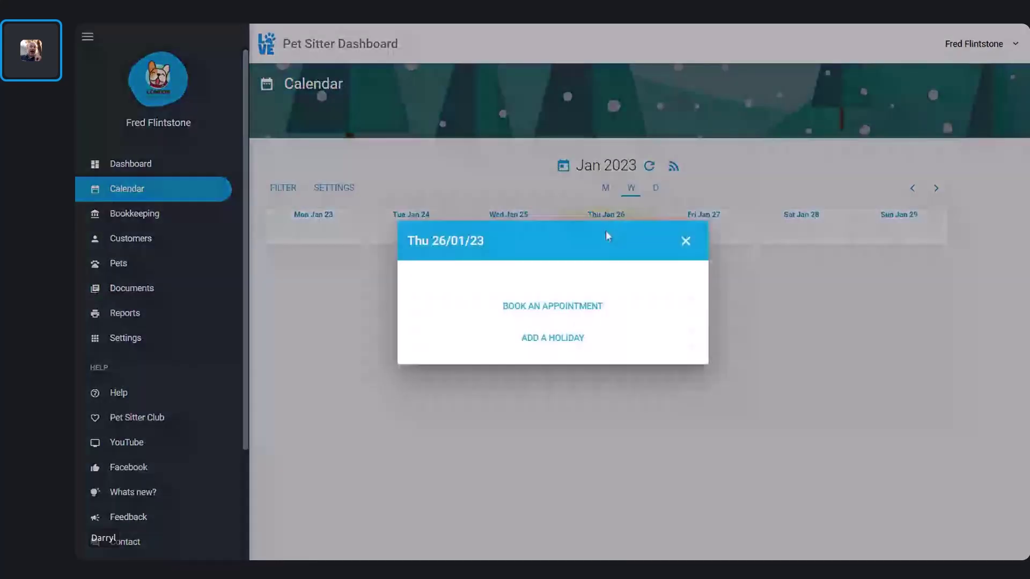
click(553, 305)
click(453, 229)
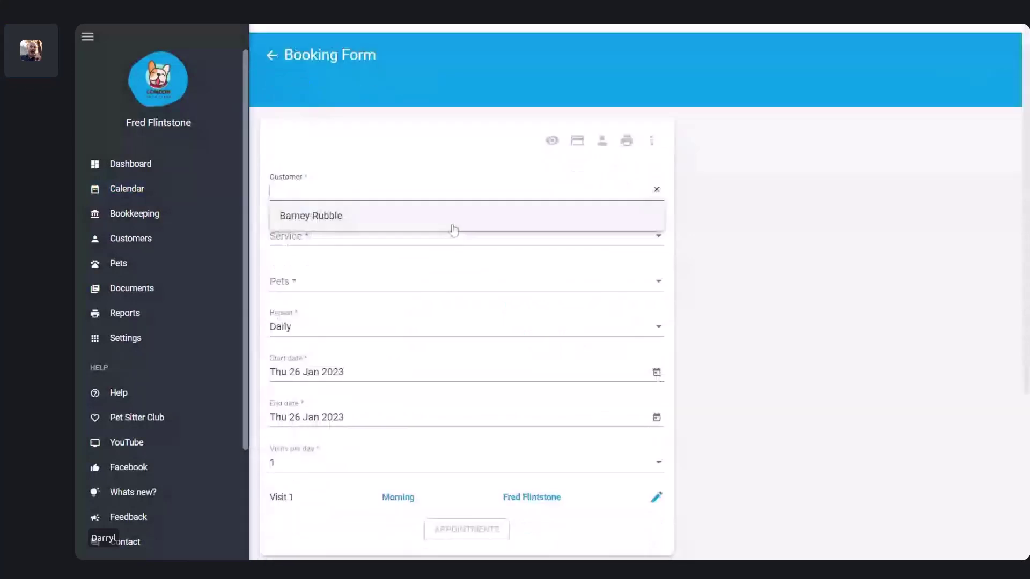
click(453, 217)
scroll(324, 396, down, 3)
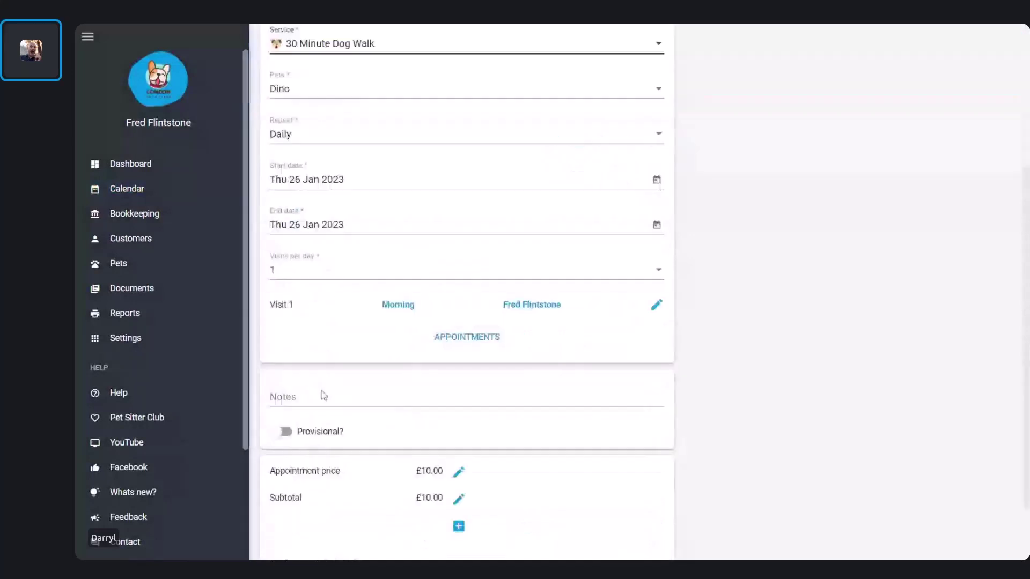
click(467, 337)
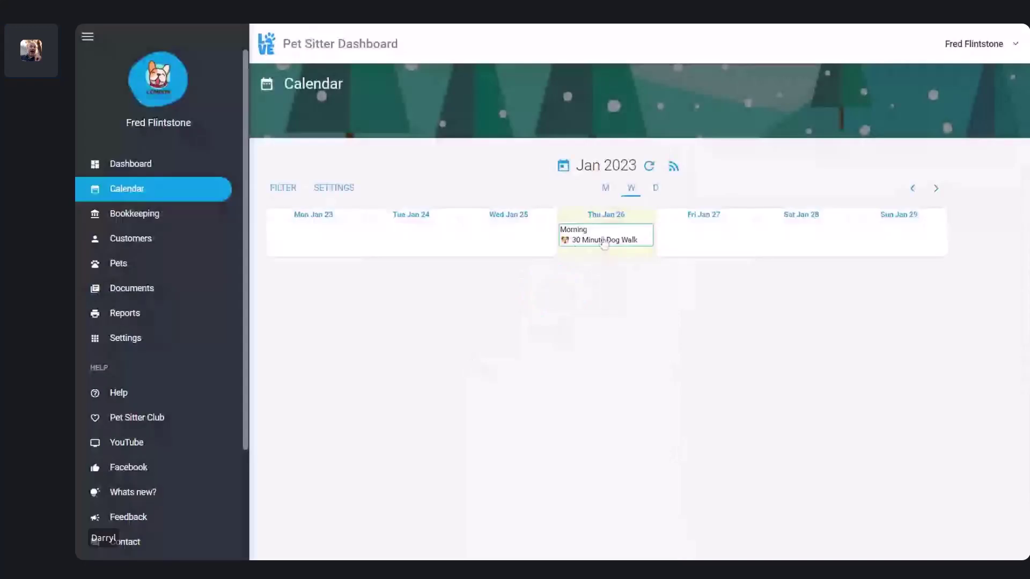
Open the dog walk's £10.00 invoice as a printable customer invoice.
click(605, 241)
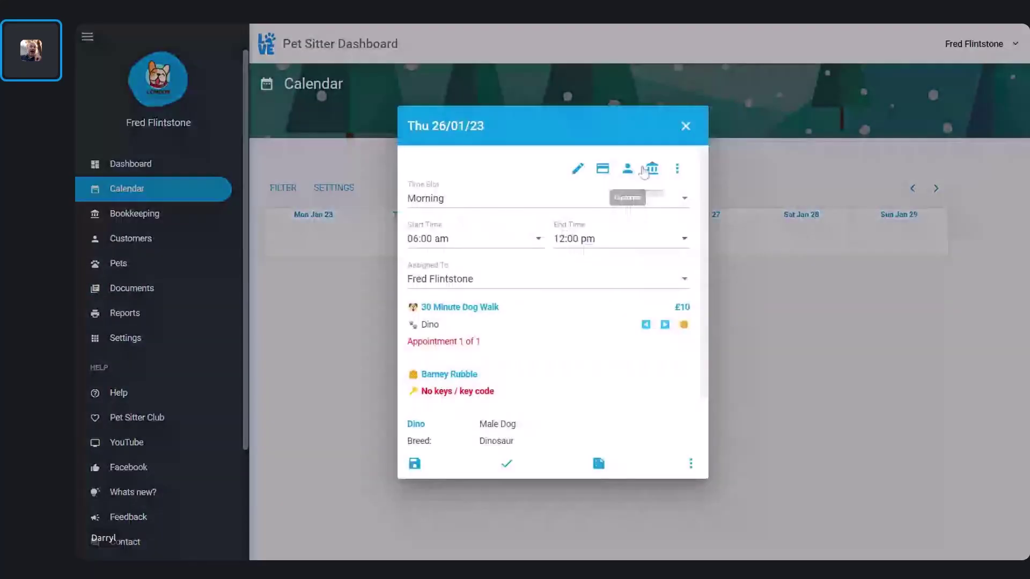
click(650, 169)
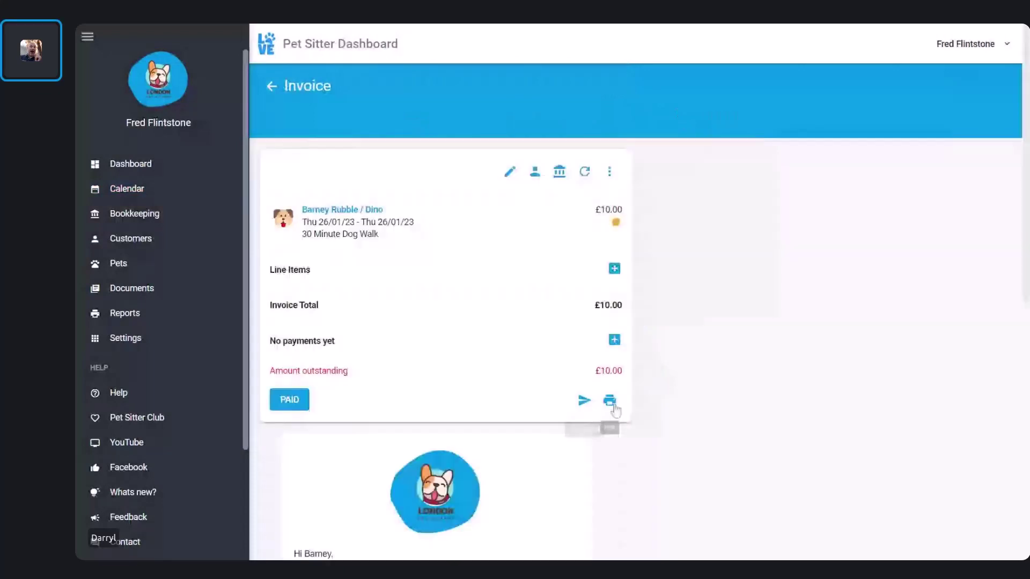
click(610, 402)
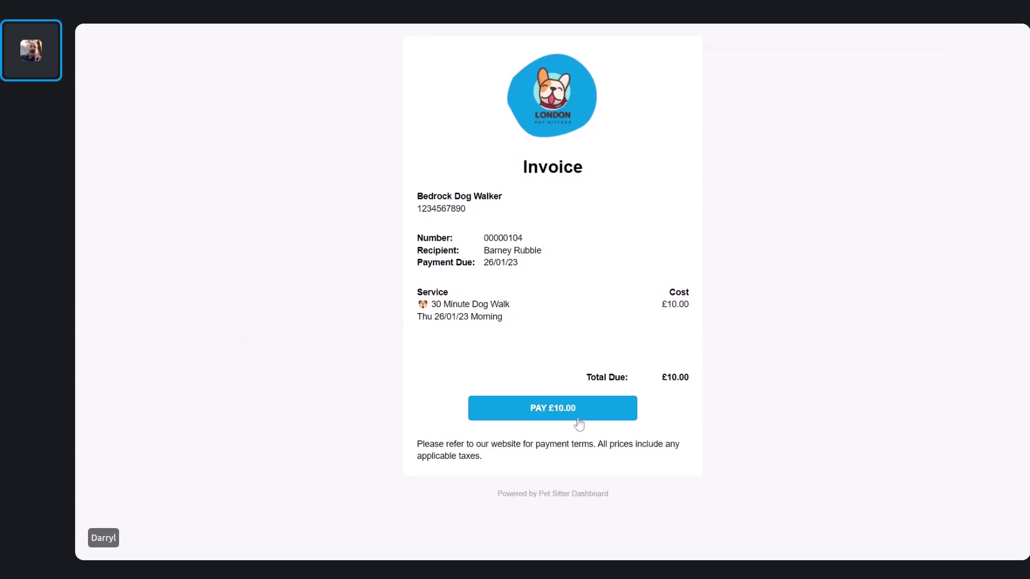
Choose to pay the £10.00 invoice by card through Stripe checkout.
click(554, 418)
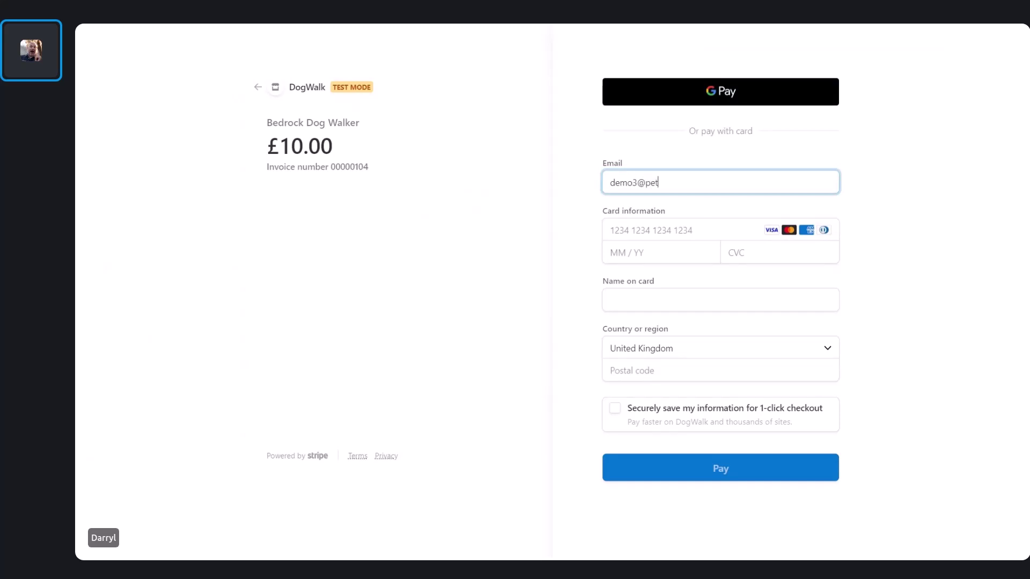
key(BackSpace)
key(BackSpace)
text(itterdas)
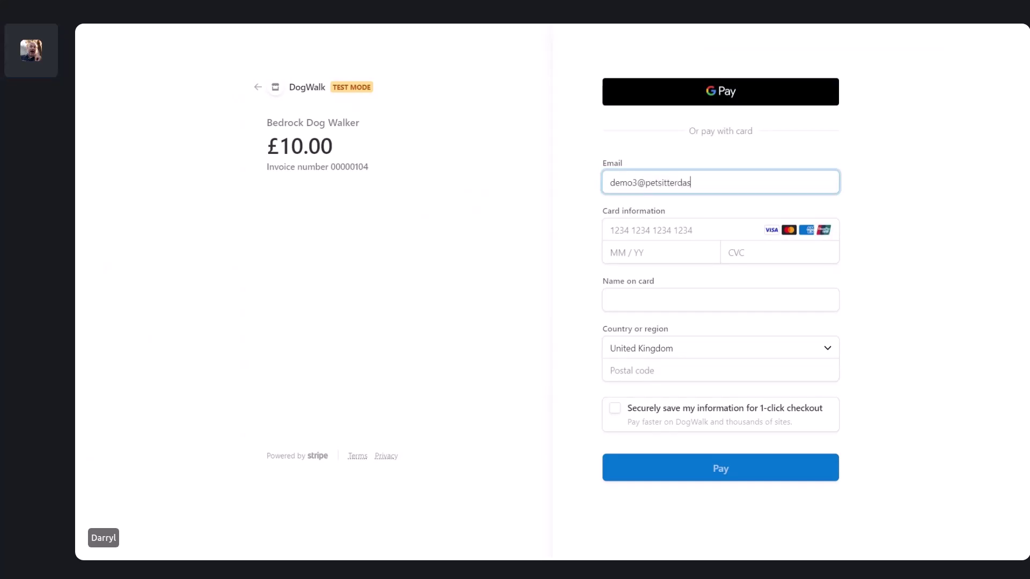
text(hboard.com)
key(Tab)
text(4242 4)
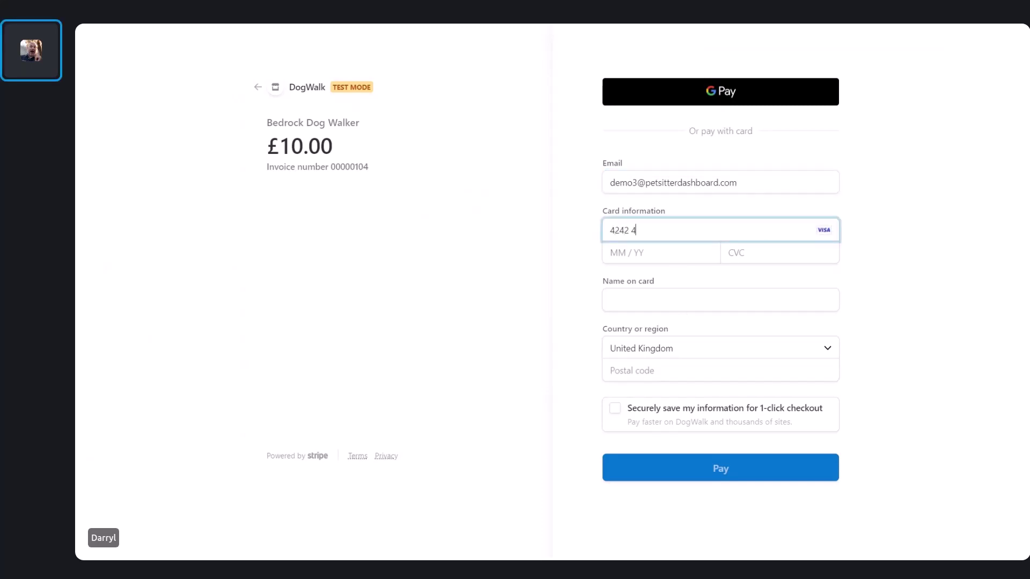
text(242 4242 4242)
key(Tab)
text(12)
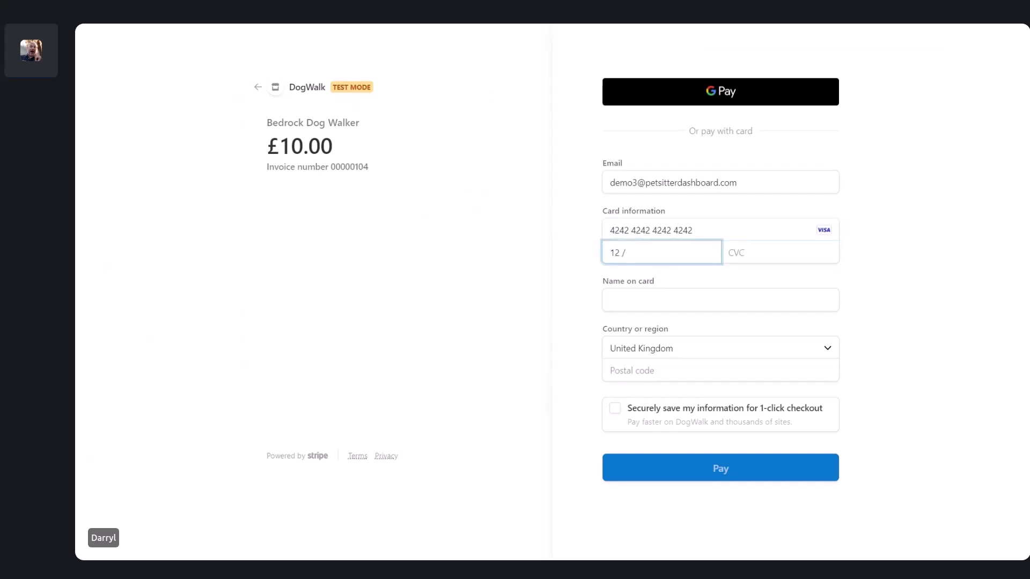
Add CVC 123, name and postcode TEST, and pay the £10.00.
key(Tab)
text(123)
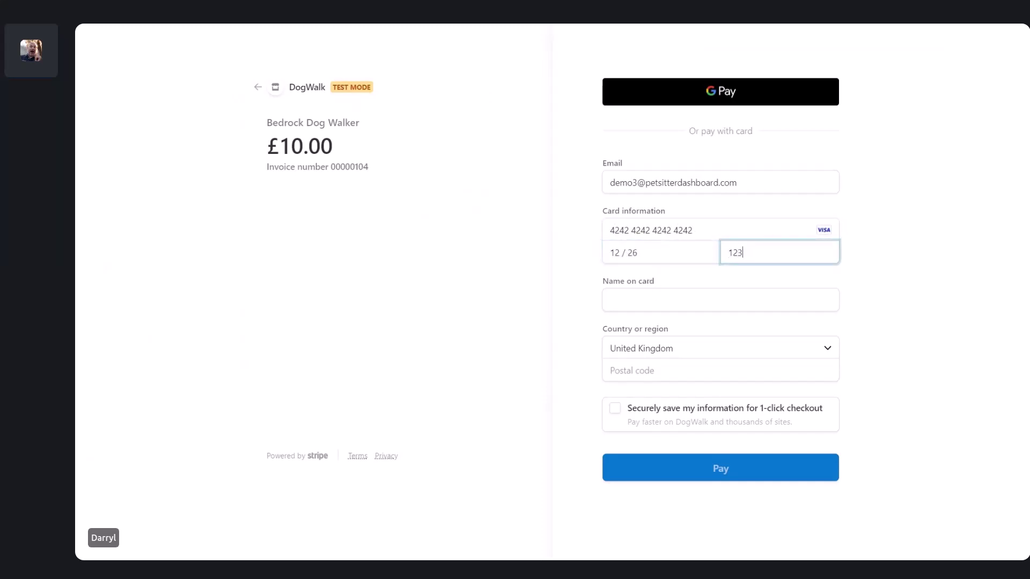
key(Tab)
text(TEST)
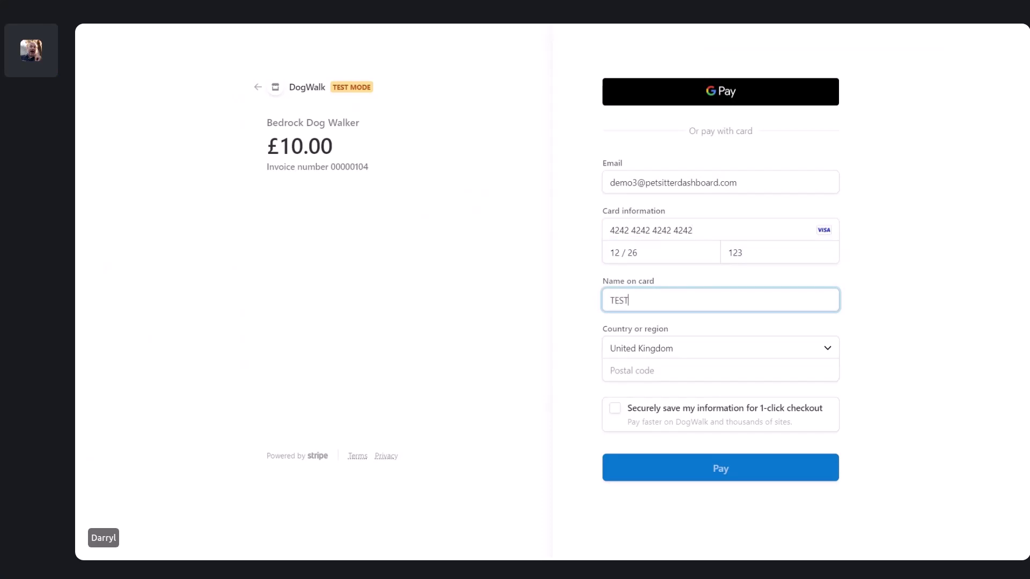
click(702, 371)
text(TEST)
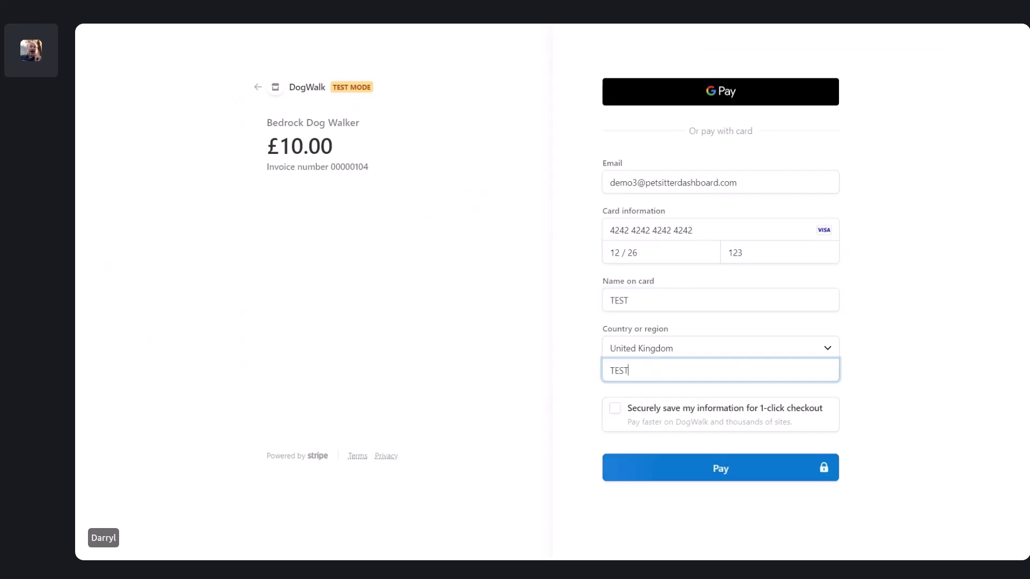
click(715, 469)
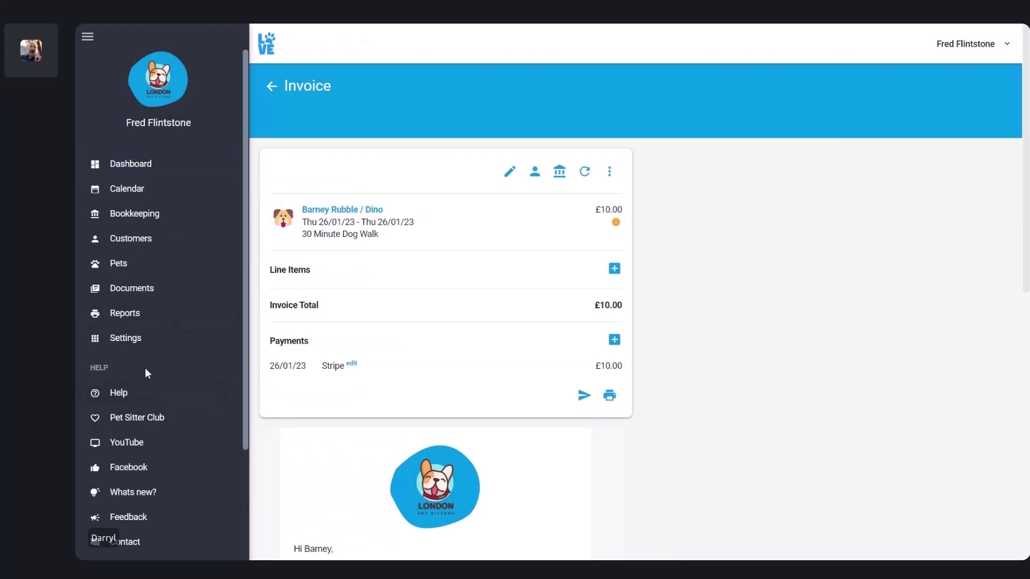
Book another 30 Minute Dog Walk for Dino's owner on Thu 26 Jan 2023.
click(140, 199)
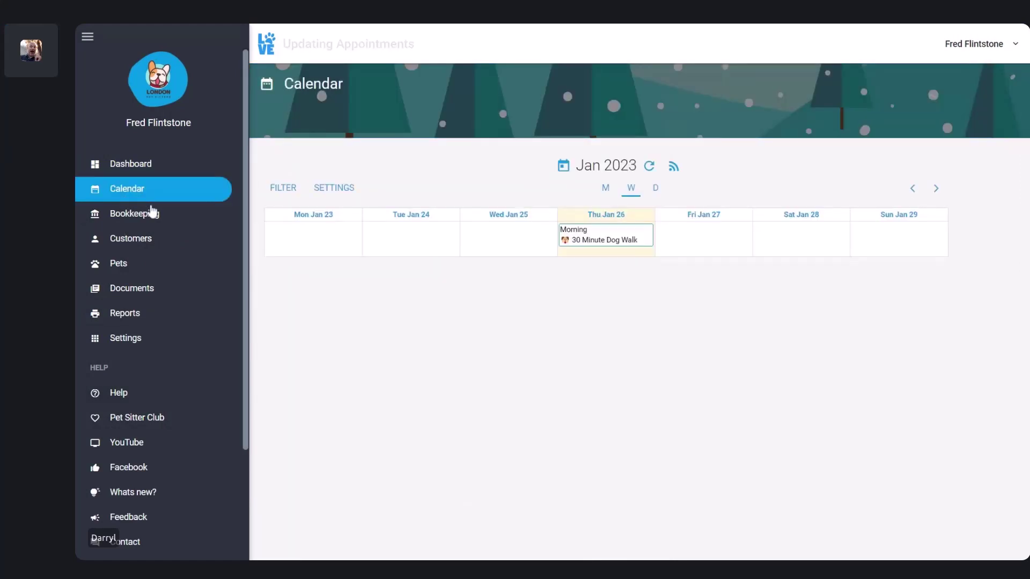
click(613, 259)
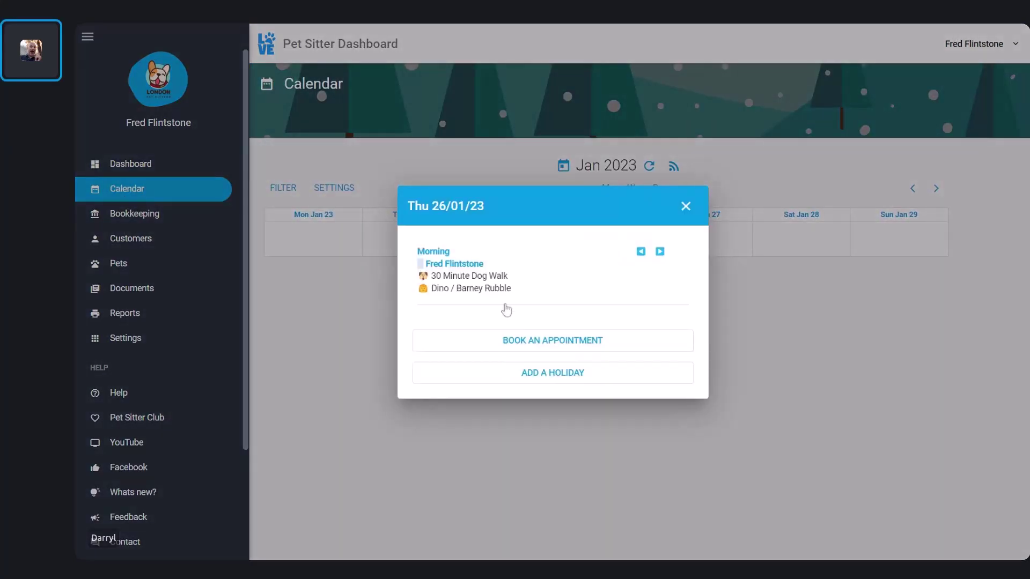
click(529, 344)
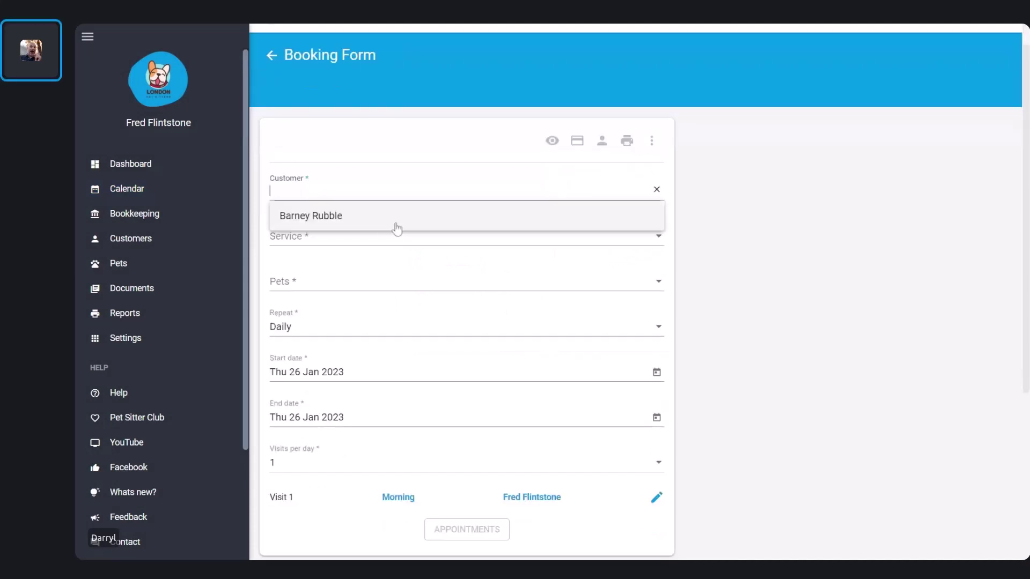
click(395, 226)
click(386, 246)
click(382, 247)
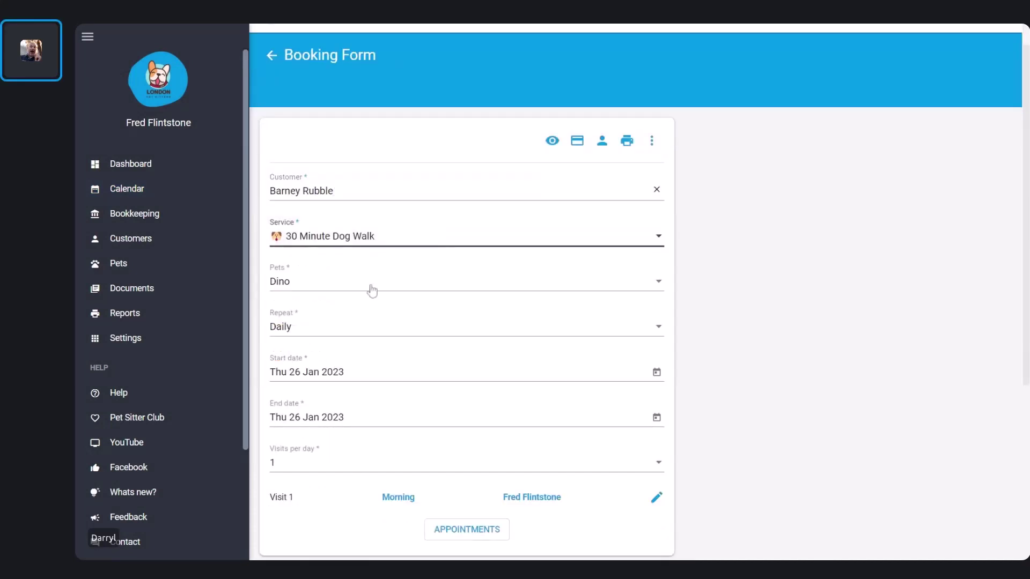
scroll(342, 427, down, 5)
click(290, 552)
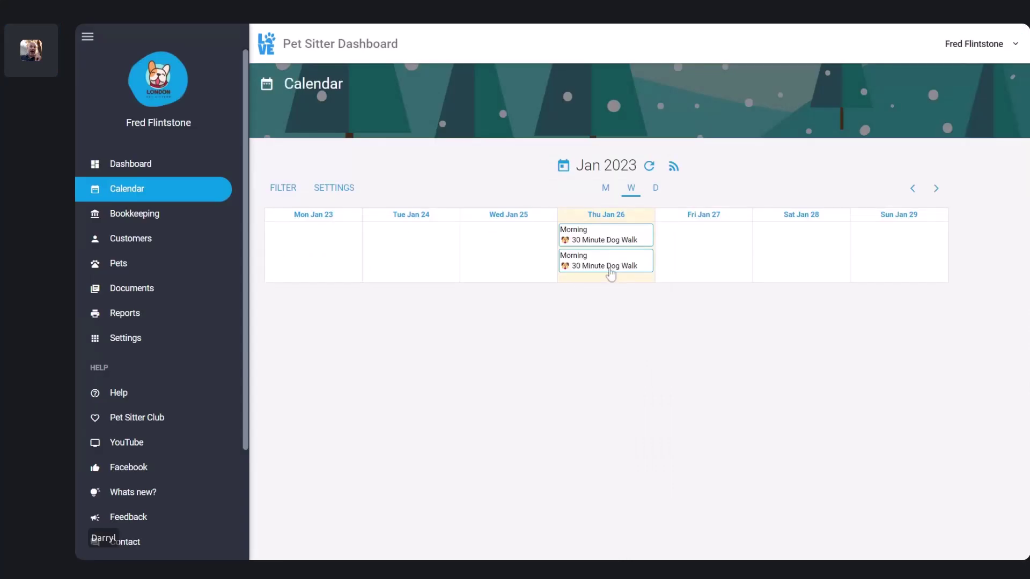
Set a £5 deposit on the new dog walk's invoice 00000105.
click(611, 271)
click(600, 169)
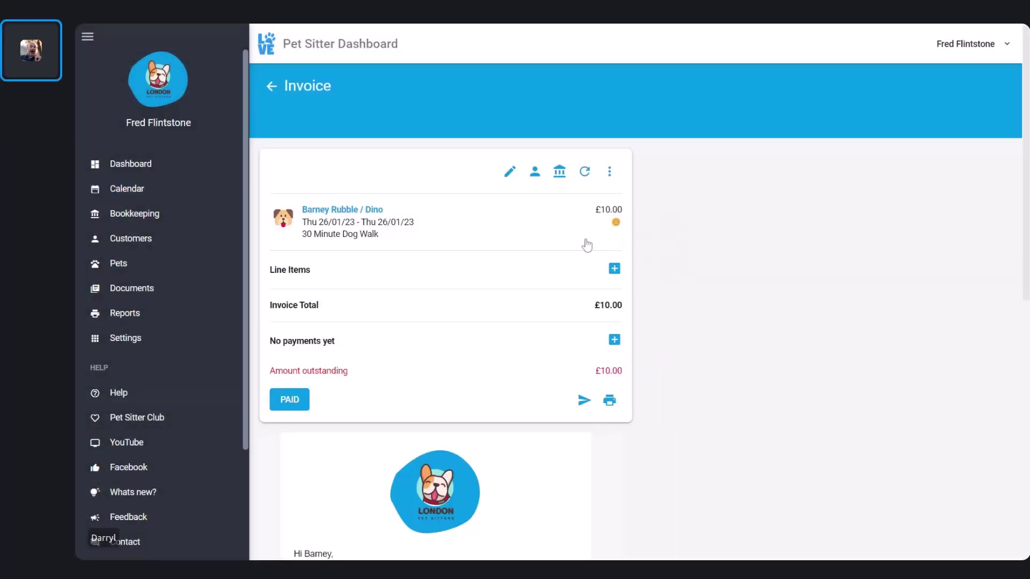
scroll(501, 308, down, 9)
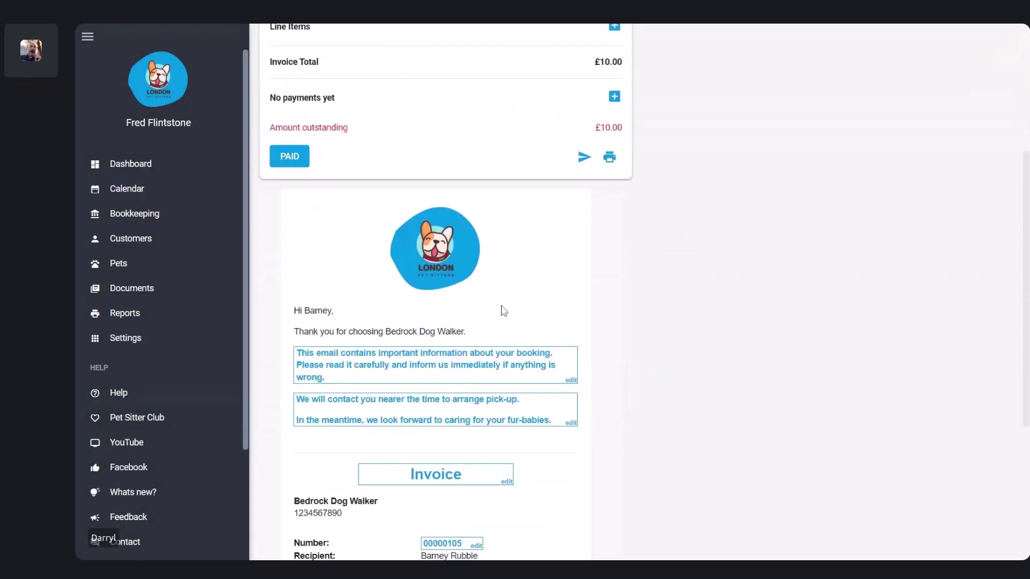
click(534, 439)
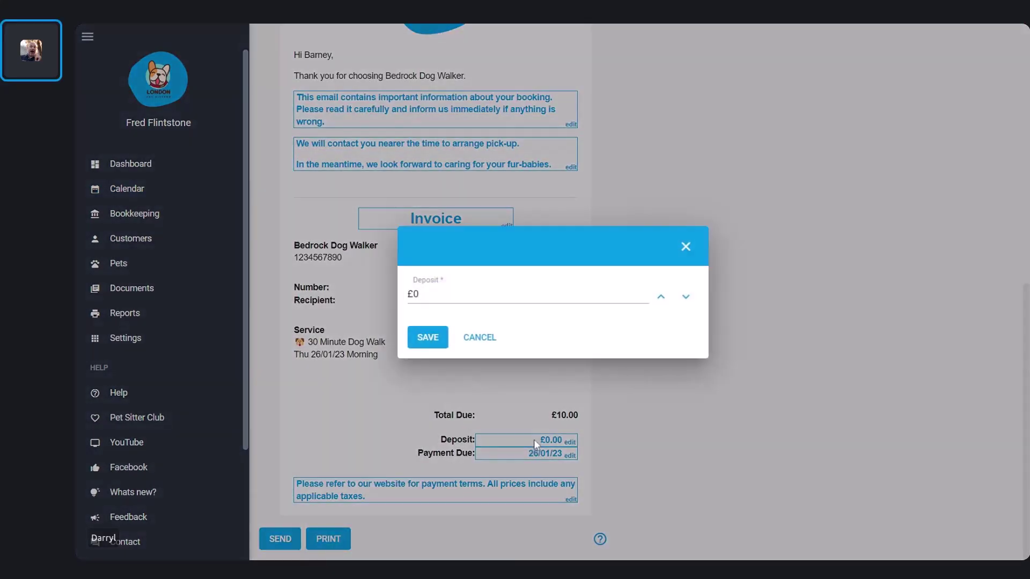
click(478, 306)
double_click(416, 293)
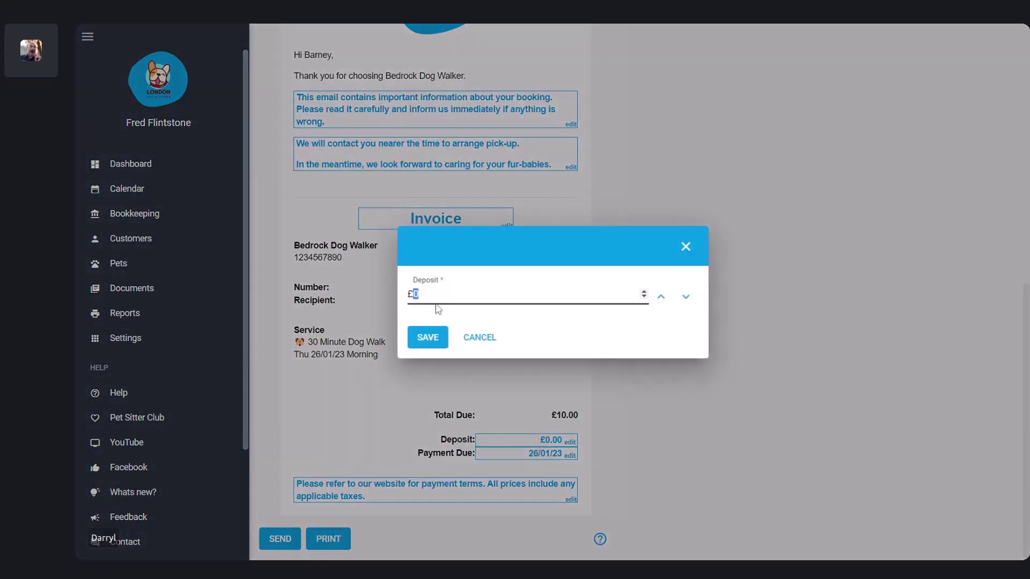
text(5)
click(426, 338)
scroll(476, 324, up, 7)
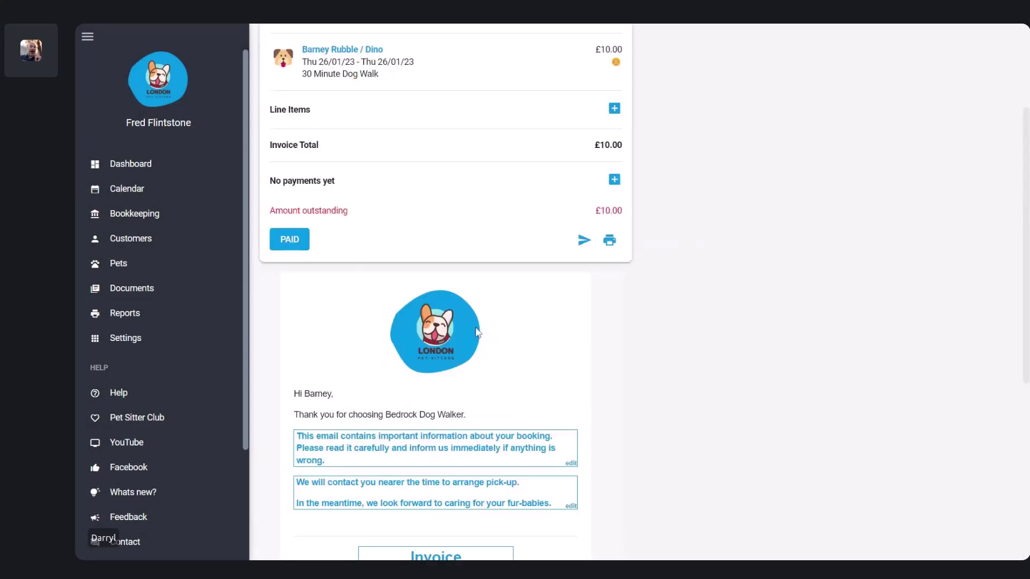
Open the customer-facing invoice 00000105 and choose to pay the £5.00 deposit by card.
click(609, 276)
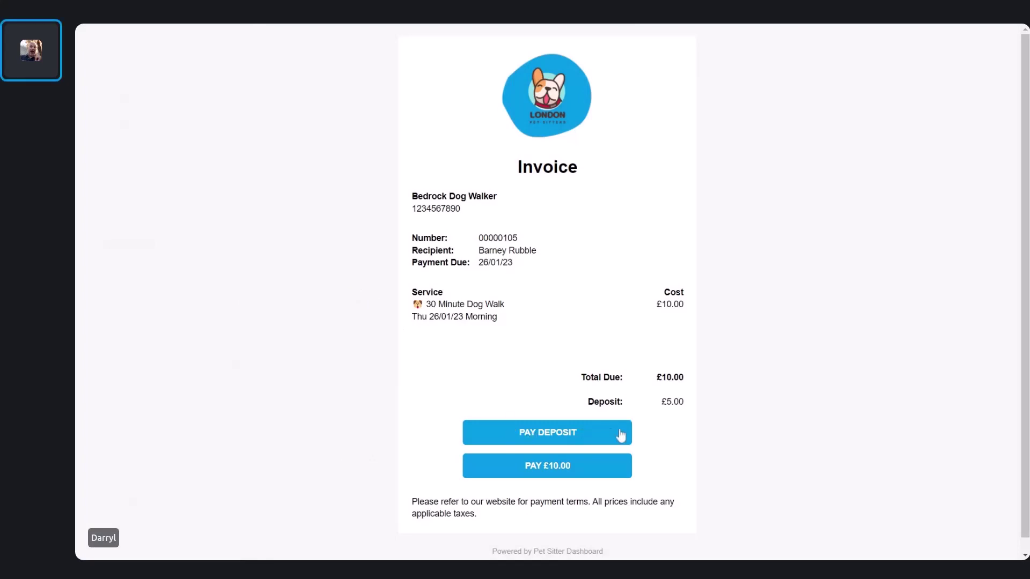
click(577, 441)
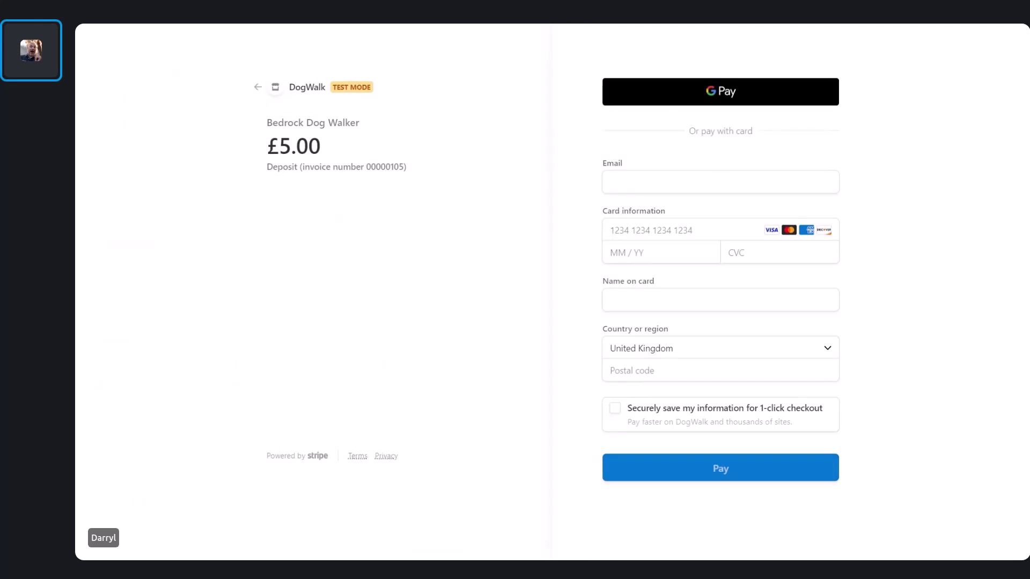
Enter the payer's e-mail, the 4242 test card number and expiry 12/26.
click(720, 182)
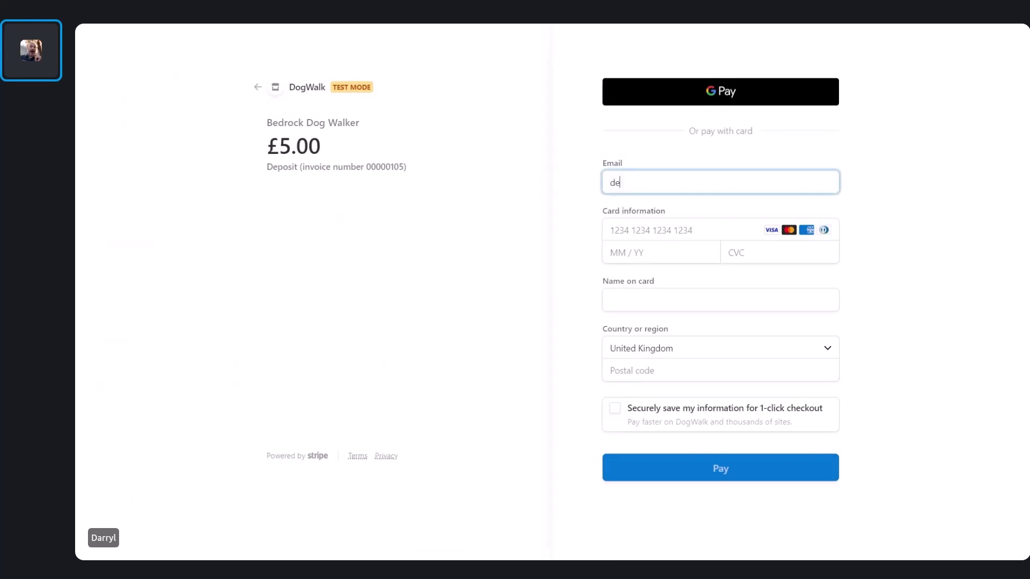
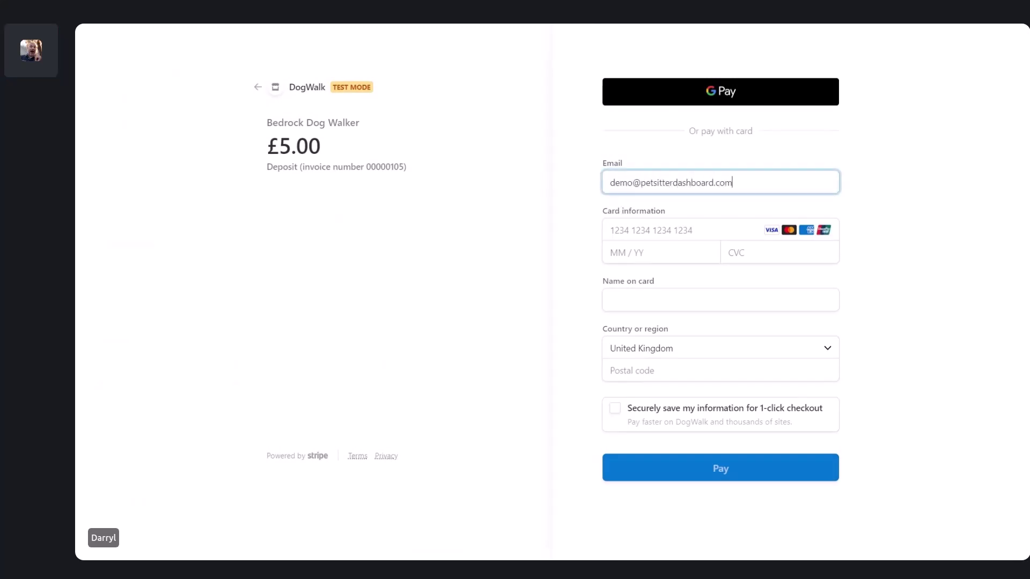
click(697, 230)
text(424242424242412)
key(Tab)
text(26)
Add CVC 123 and cardholder name 'test', then submit the £5.00 deposit payment.
key(Tab)
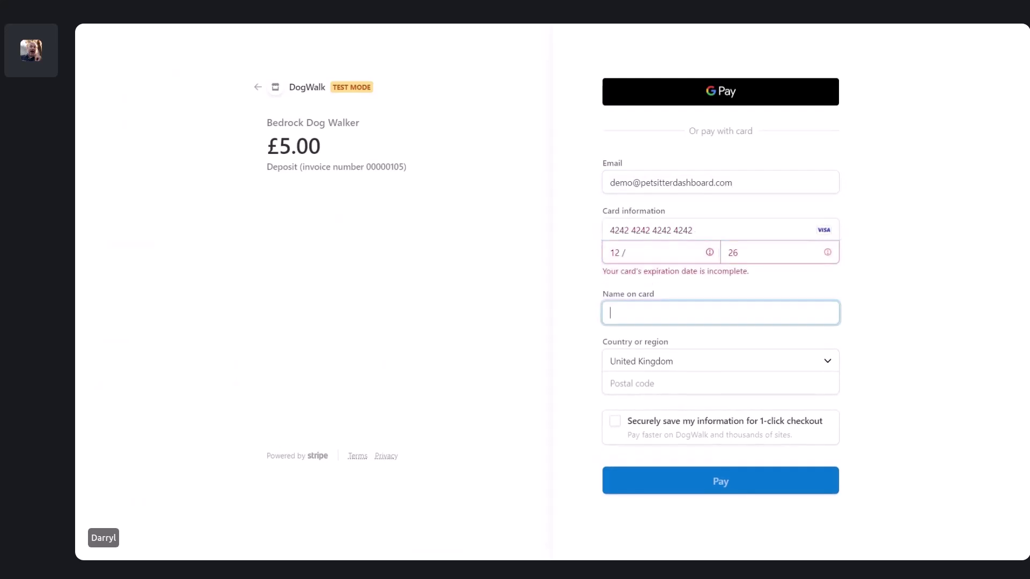
key(shift+Tab)
key(shift+Tab)
text(1226)
key(BackSpace)
key(BackSpace)
text(123)
key(Tab)
text(test)
key(Tab)
key(Tab)
text(test)
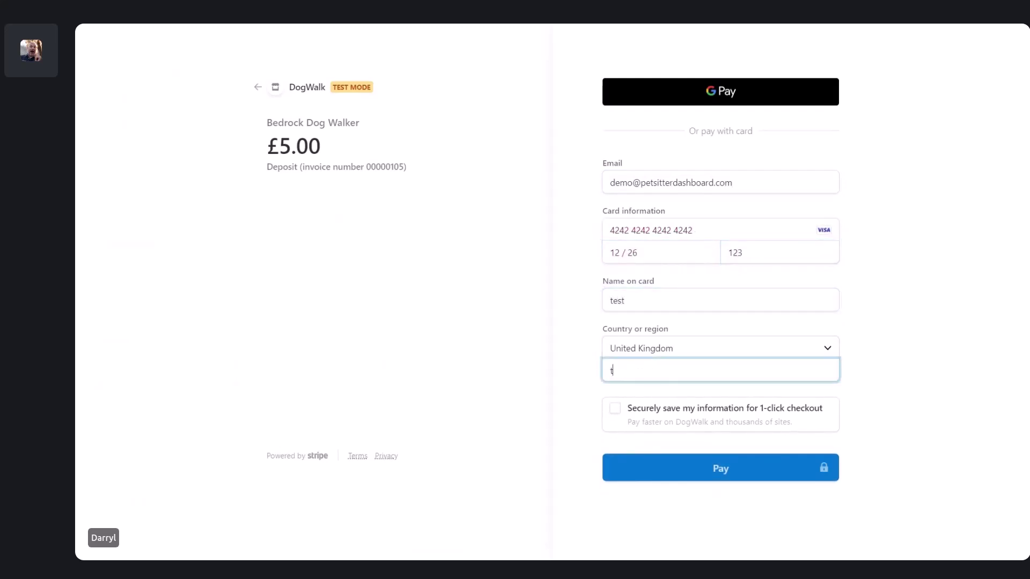
key(Return)
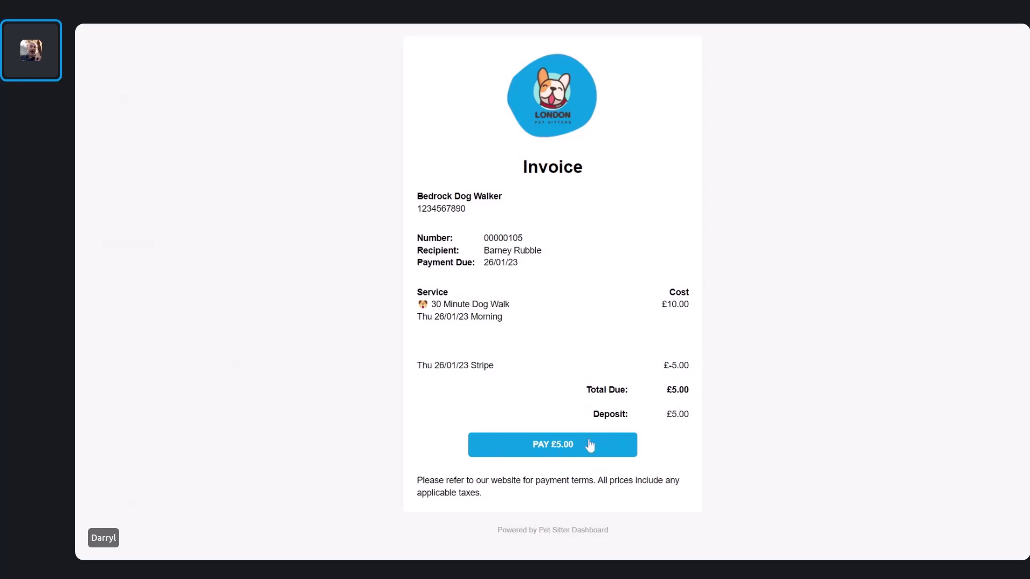
Return to invoice 00000105 in the dashboard and open its print preview.
key(ctrl+w)
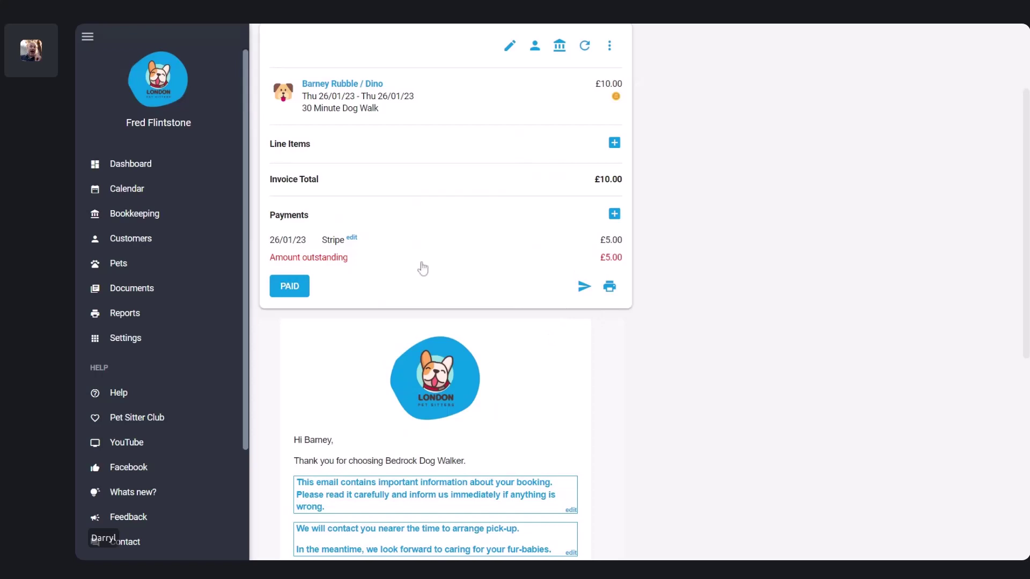
click(609, 286)
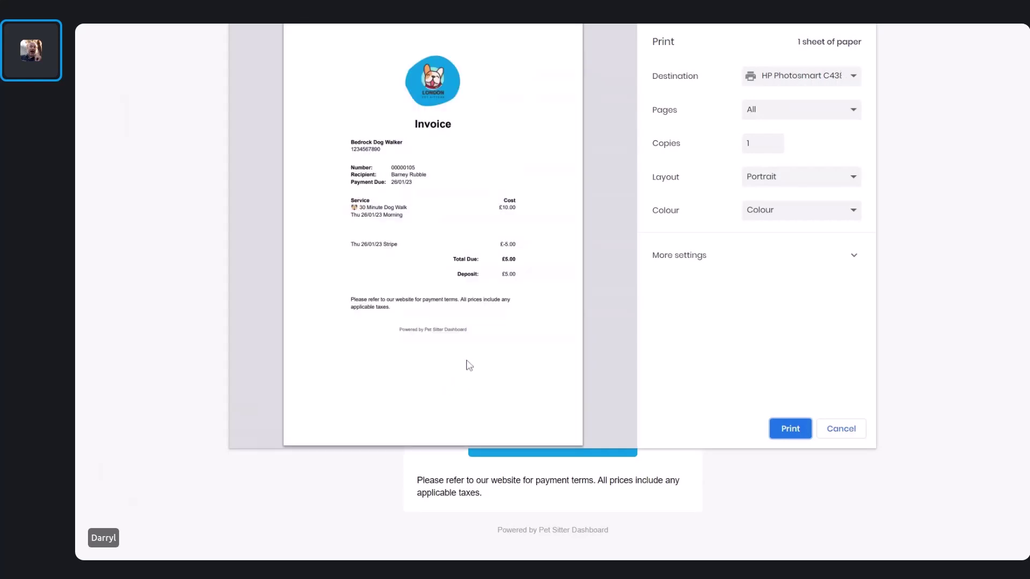
Set the print destination to Save as PDF, then cancel the print dialog without saving.
click(813, 82)
click(820, 169)
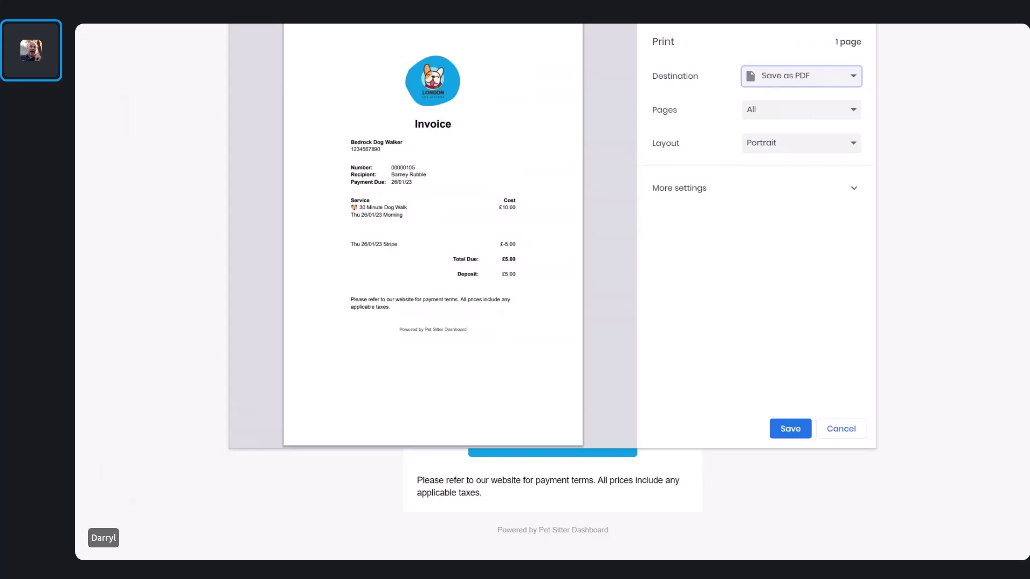
click(848, 438)
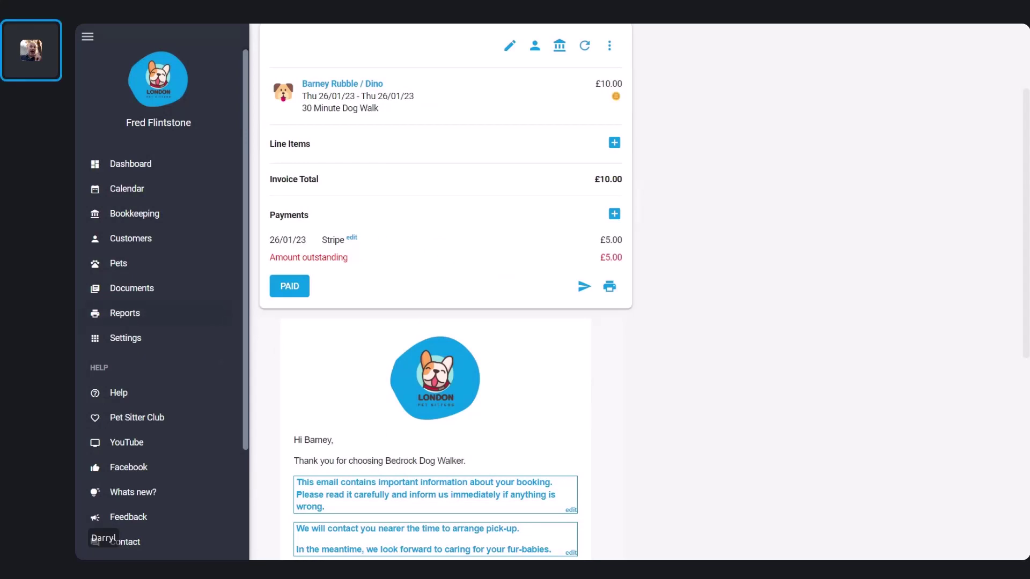
In Reports, view the first received-money email and its linked invoice, then close the email.
click(166, 326)
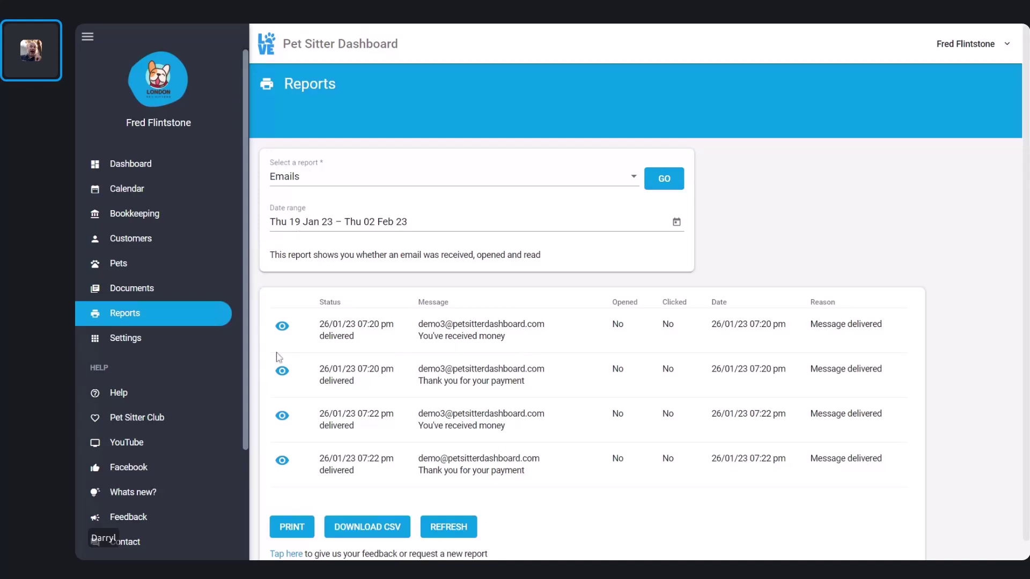
click(282, 328)
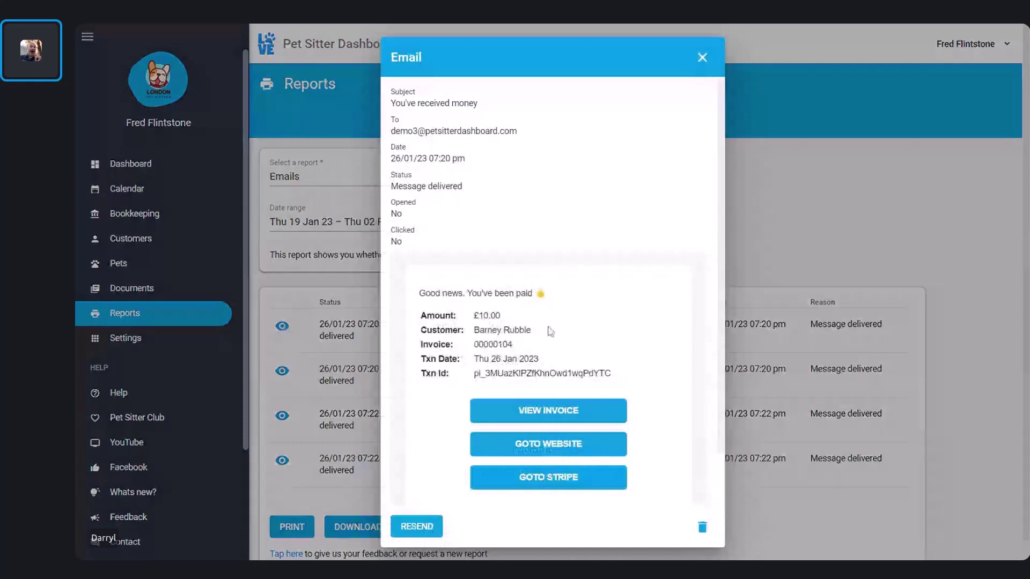
click(545, 423)
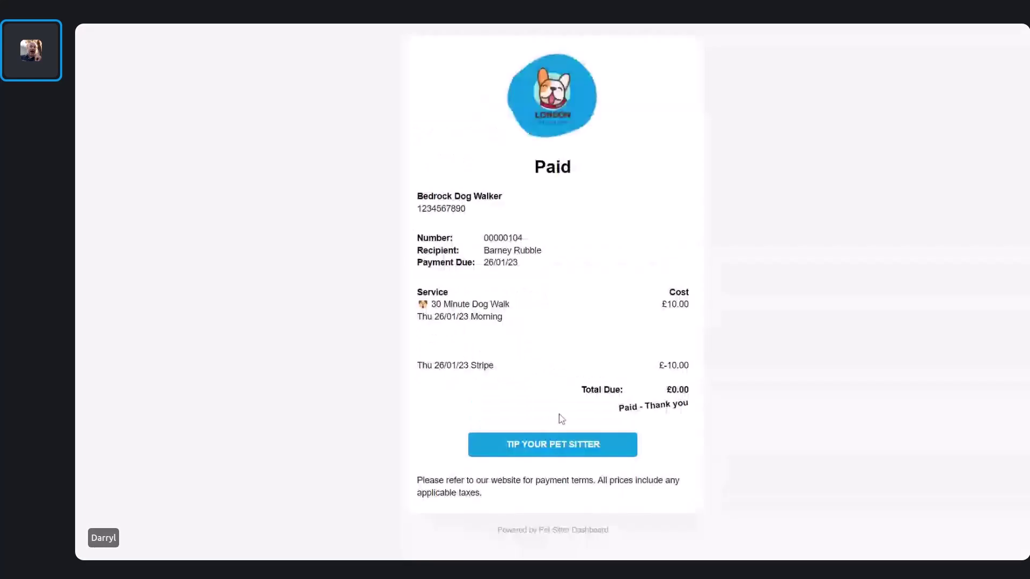
key(alt+Left)
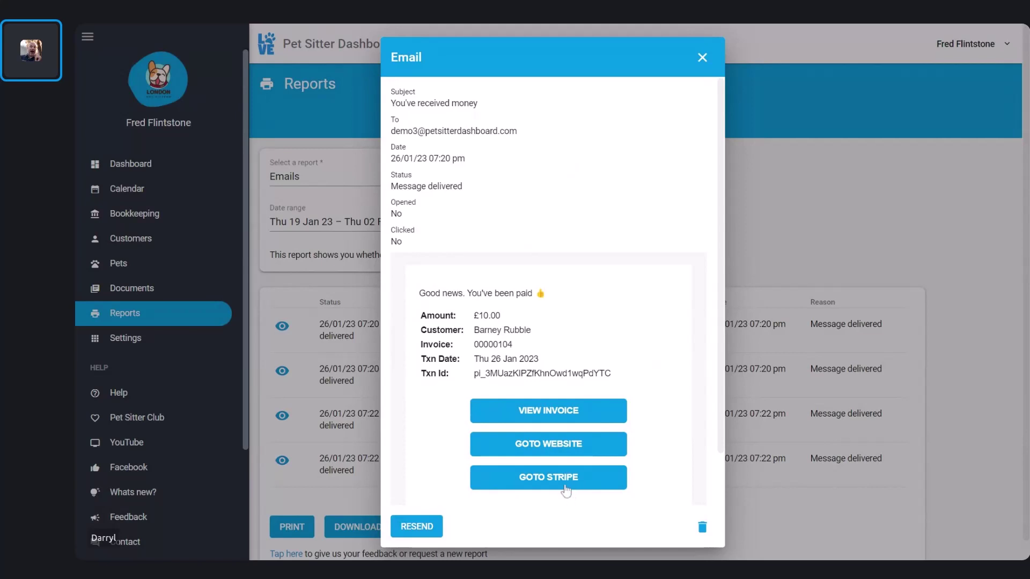
click(702, 57)
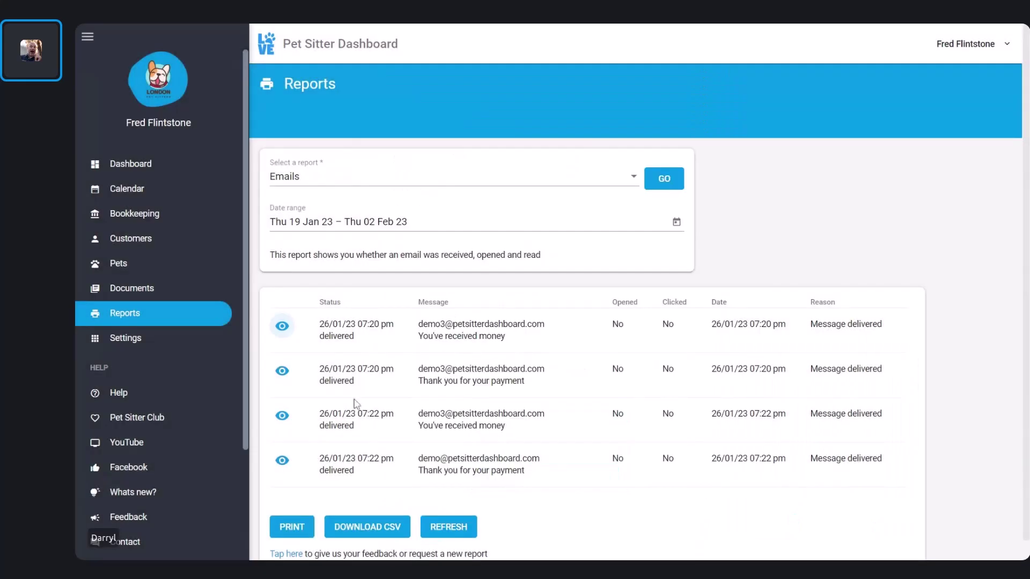
click(282, 371)
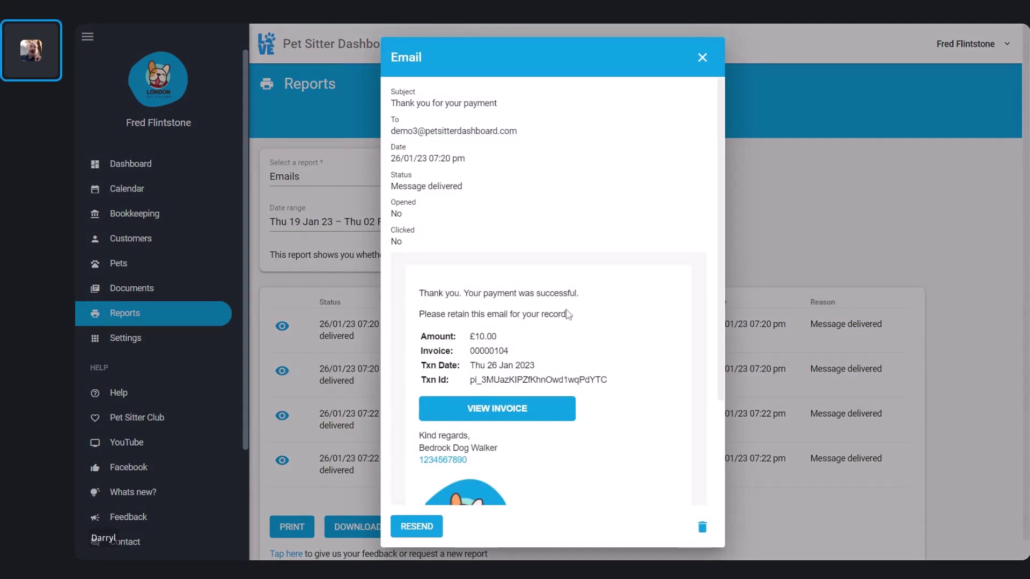
drag(618, 382, 463, 384)
key(ctrl+c)
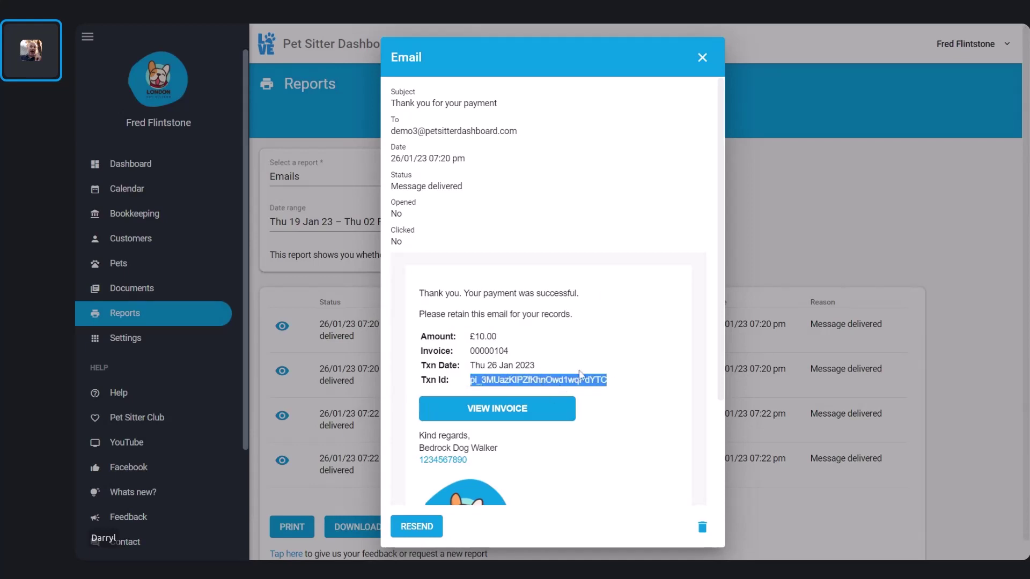
click(702, 58)
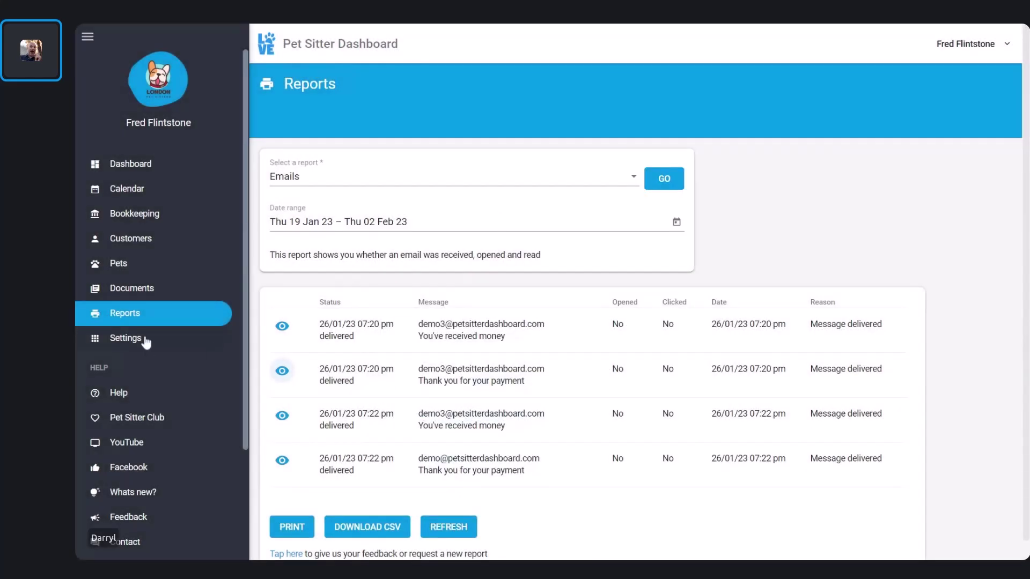
Open the linked Stripe dashboard from Settings > Online Payments.
click(211, 340)
click(324, 372)
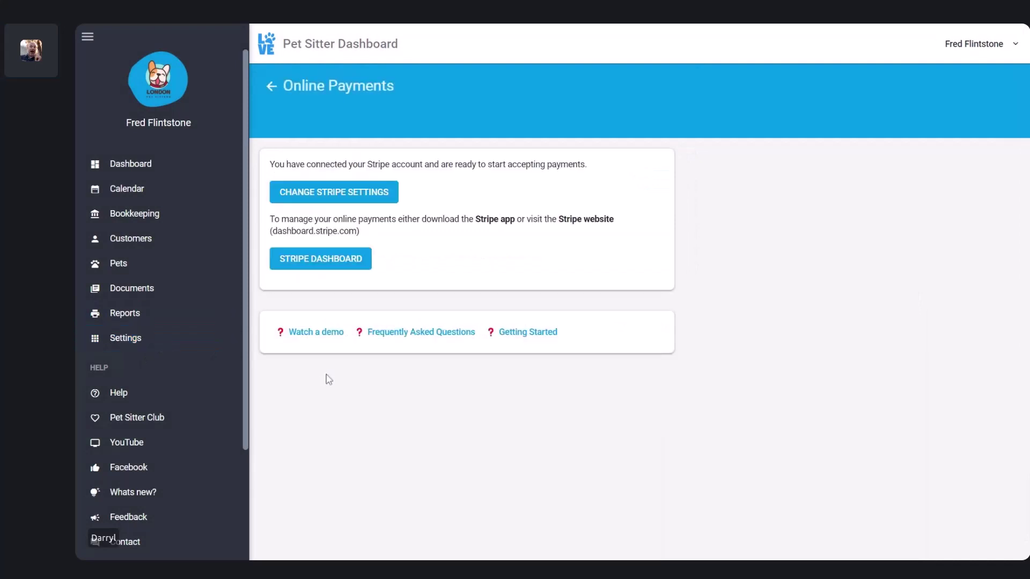
click(328, 260)
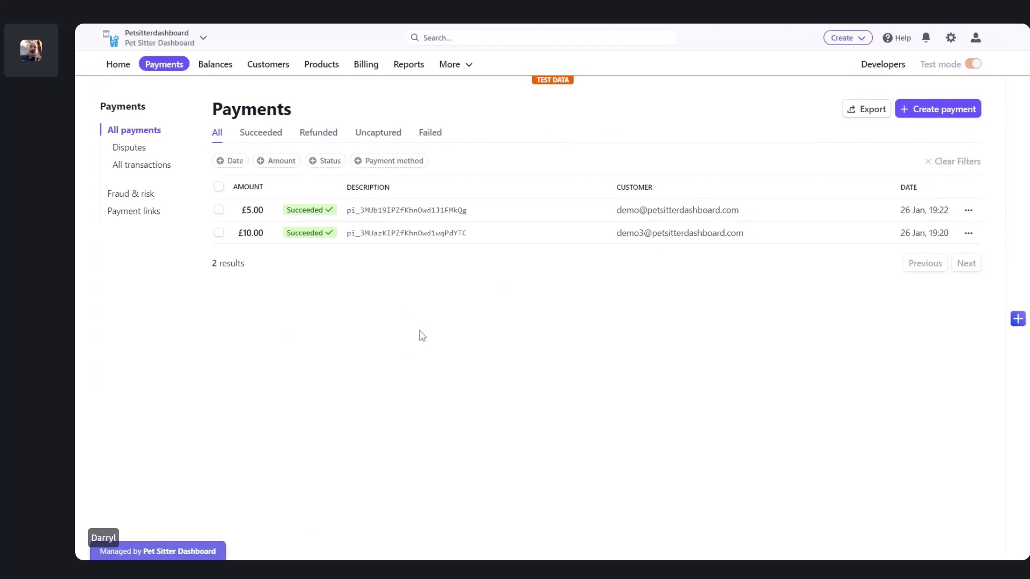
Search Stripe's Payments page for the copied transaction ID to match the £10.00 payment, then return to Online Payments.
key(ctrl+f)
key(ctrl+v)
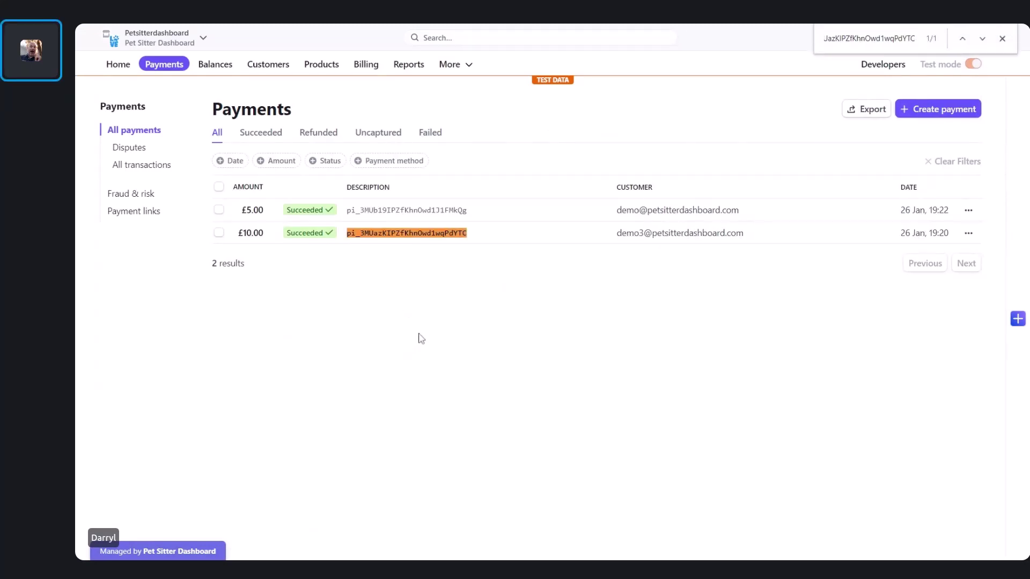
mouse_move(500, 232)
mouse_move(312, 240)
click(1001, 39)
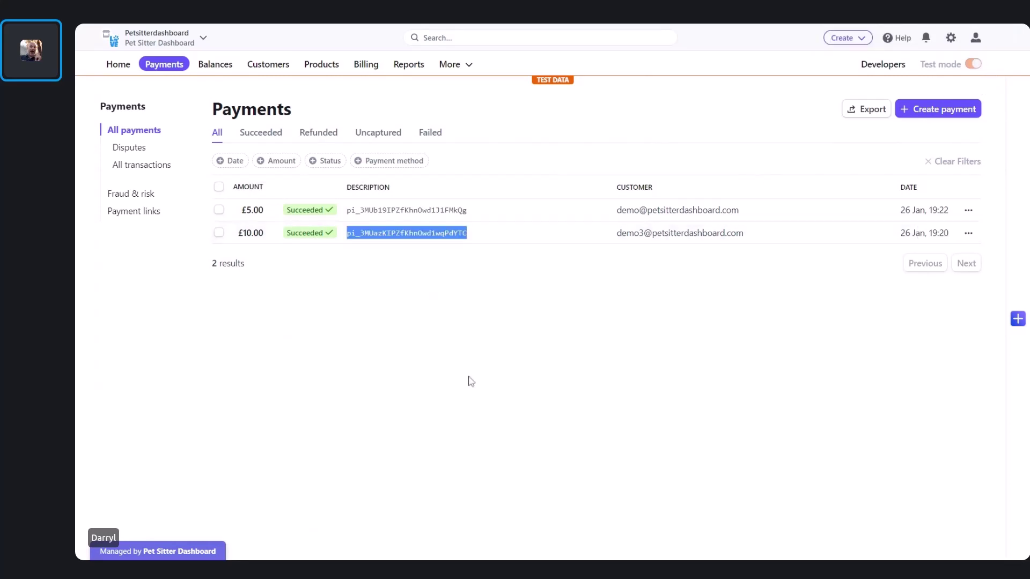
click(352, 372)
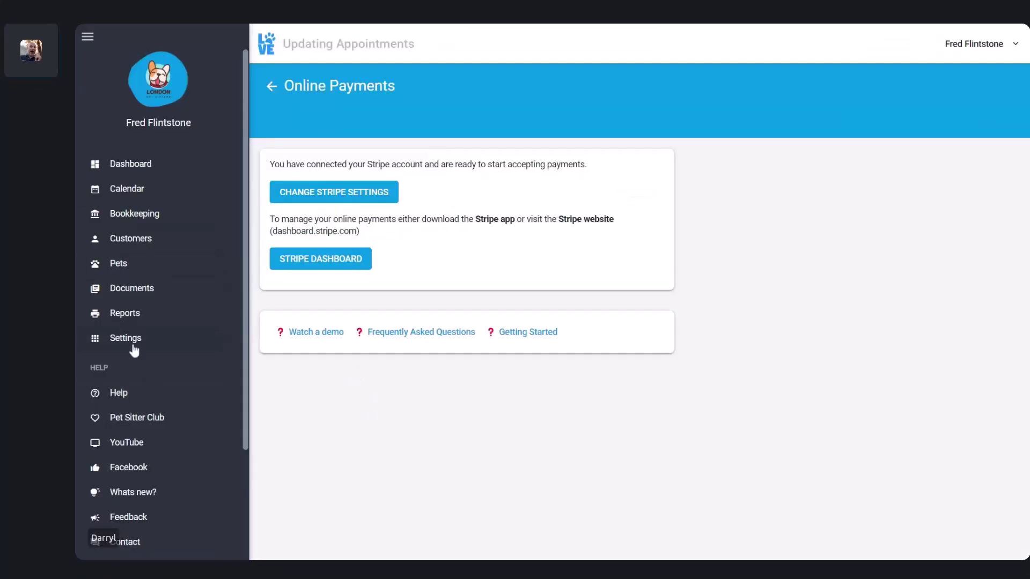
In Reports, check the 07:22 pm £5.00 received-money email and the last thank-you-for-payment email.
click(134, 315)
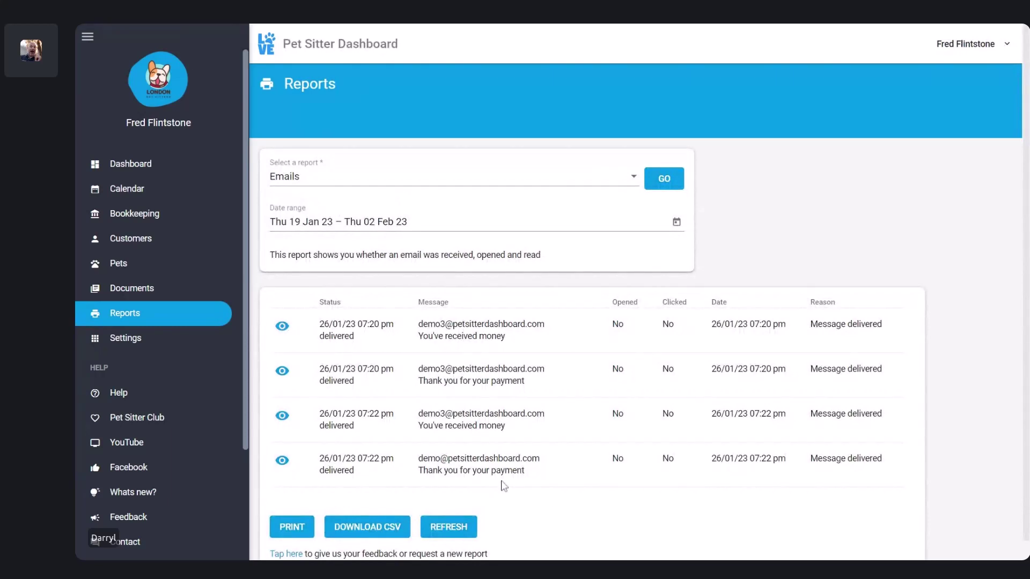
click(283, 416)
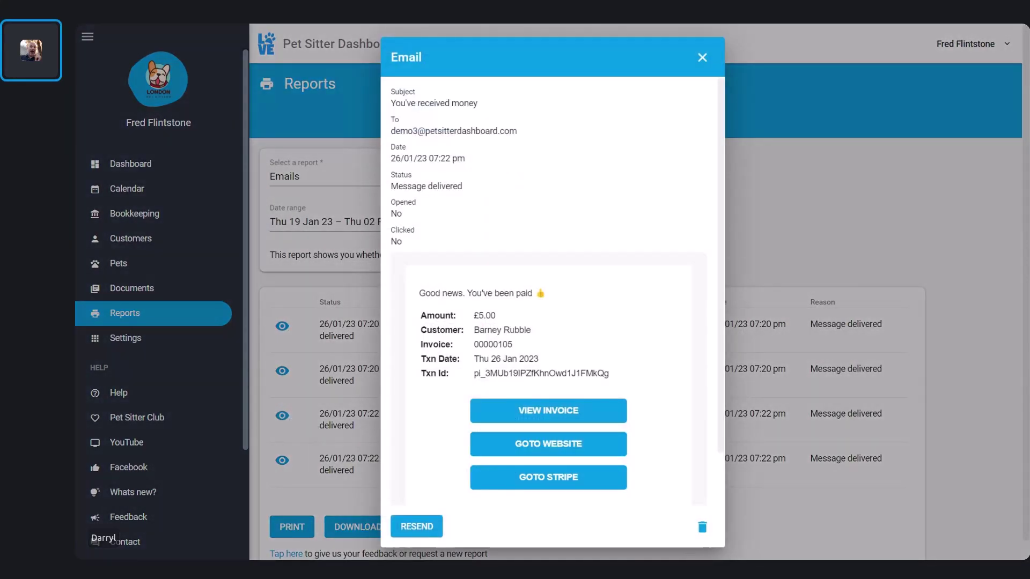
drag(419, 323, 499, 318)
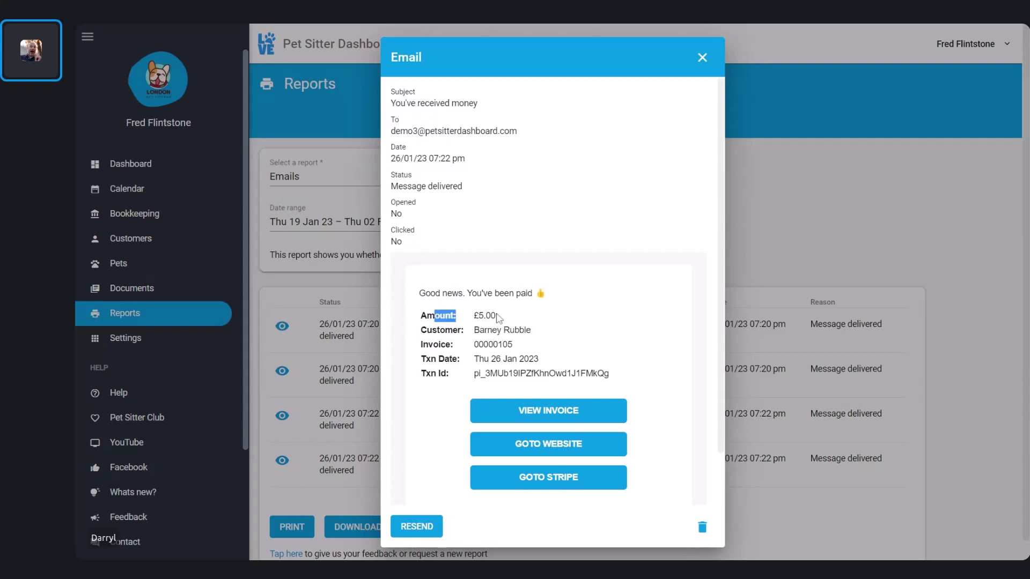
click(702, 57)
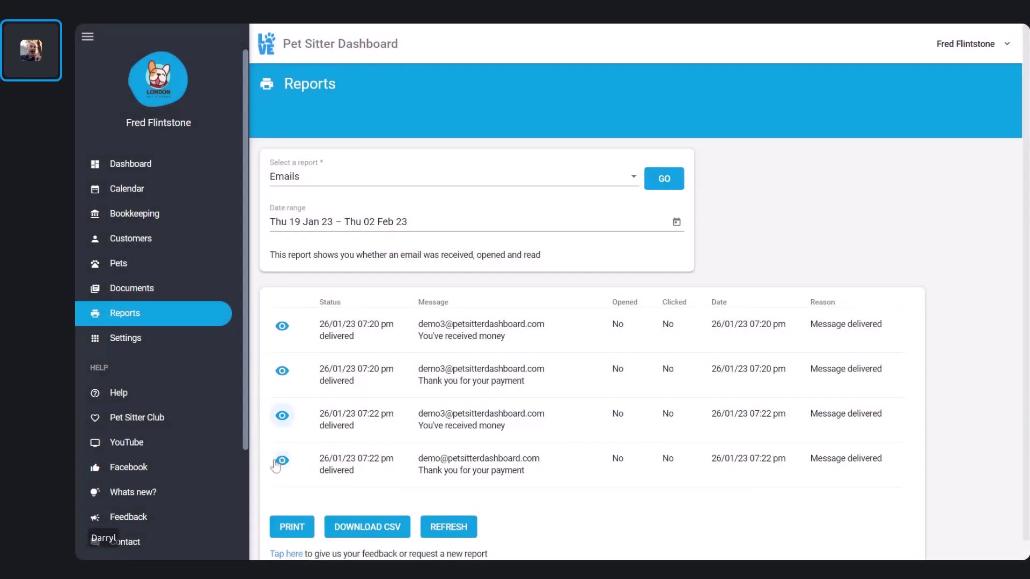
click(282, 460)
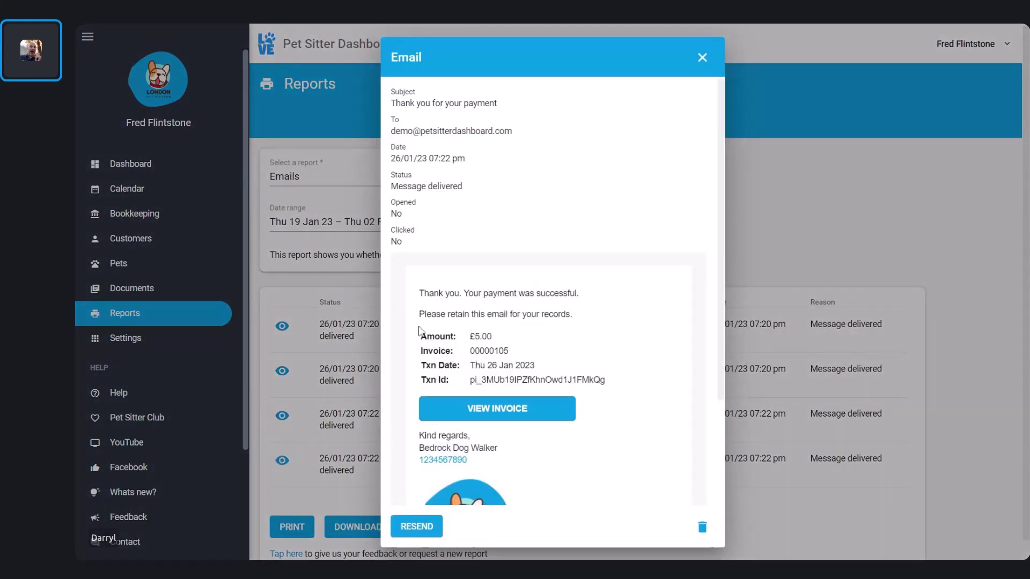
click(701, 58)
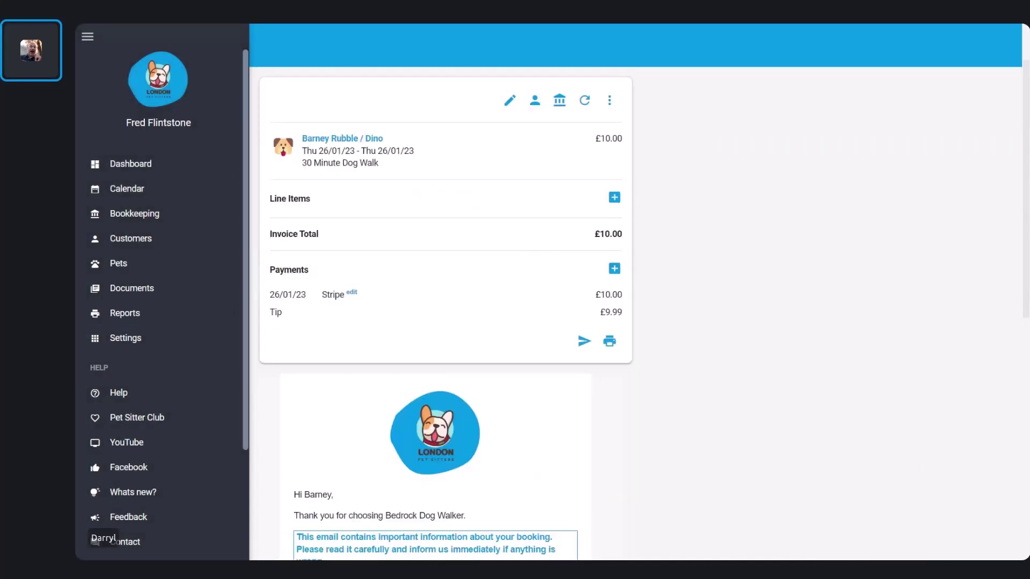